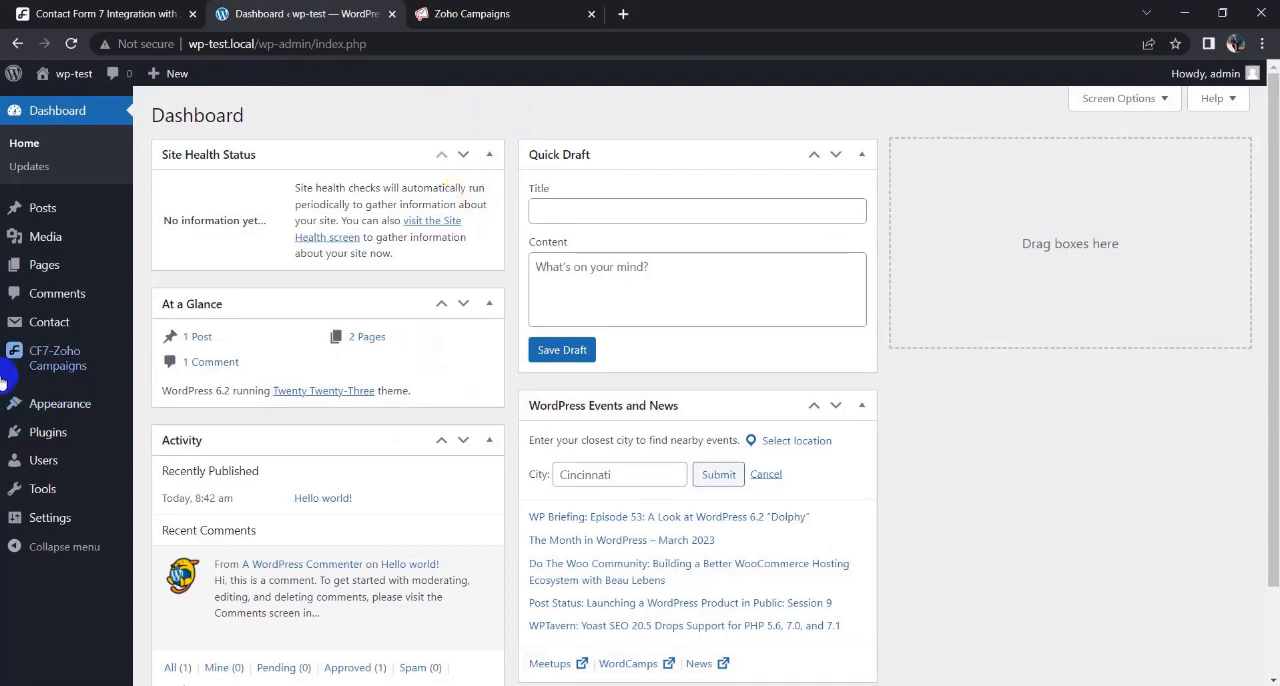
- Create a new CF7-Zoho Campaigns integration that uses the "contact" form from Contact Form 7
{"action": "left_click", "coordinate": [25, 353]}
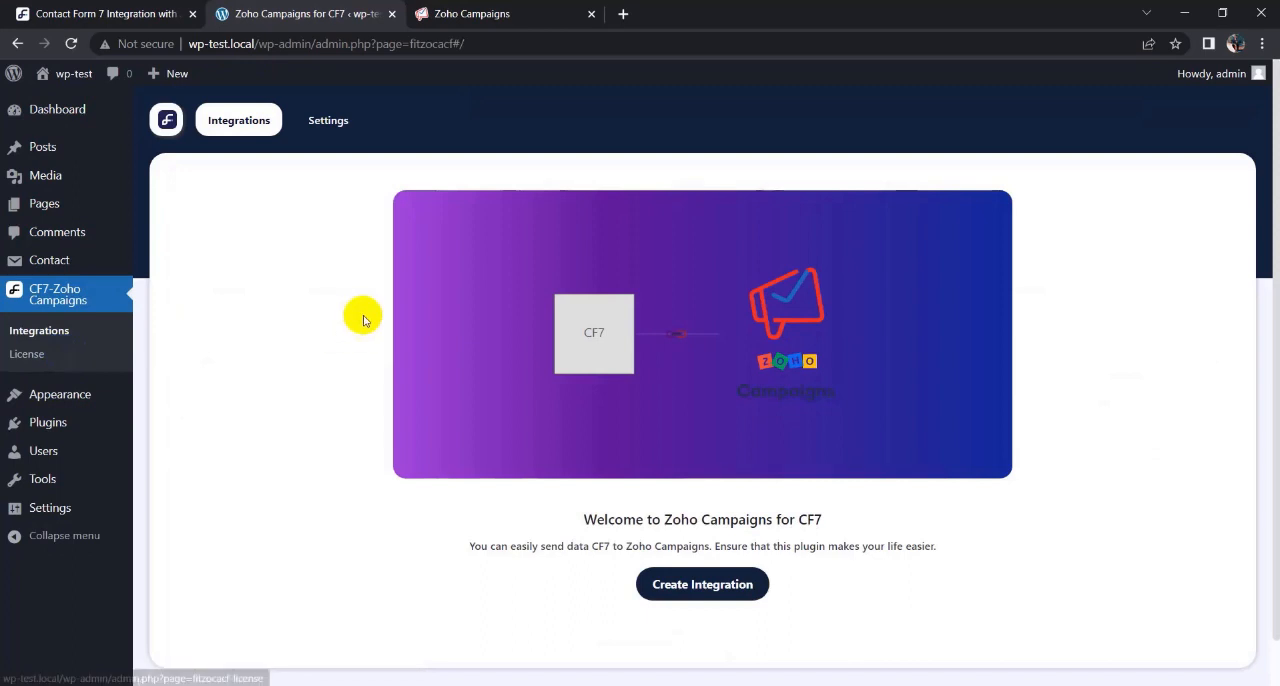
{"action": "left_click", "coordinate": [727, 594]}
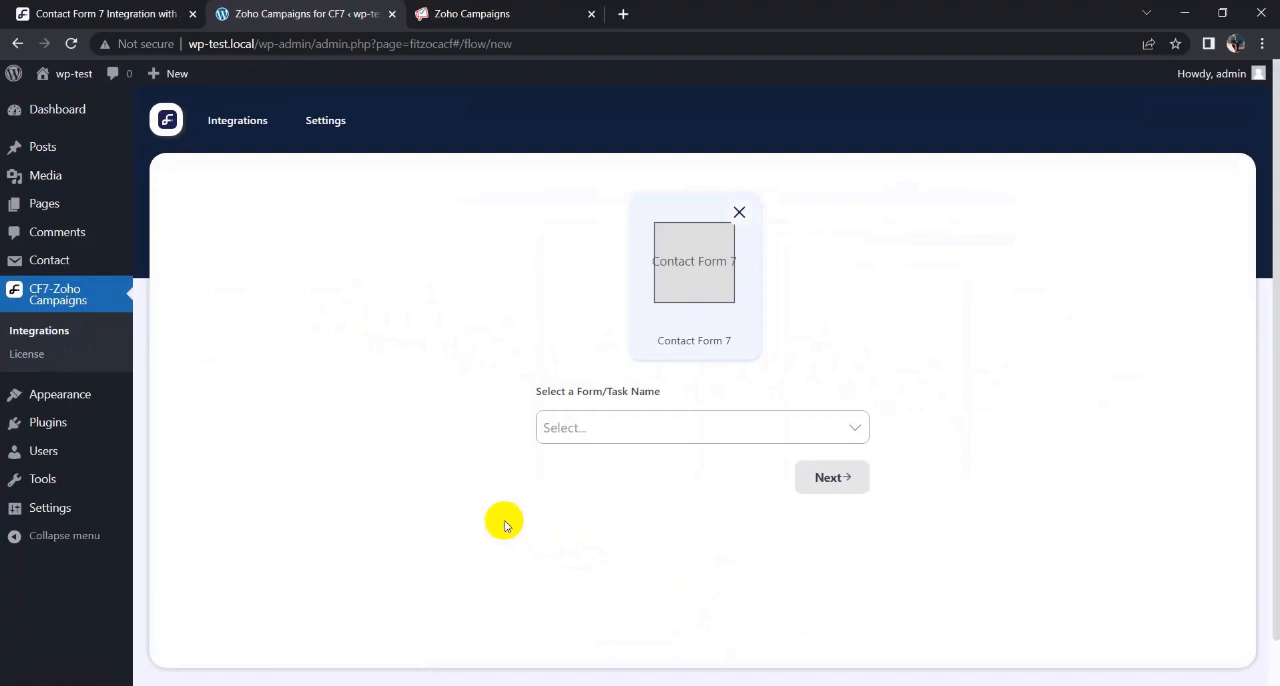
{"action": "left_click", "coordinate": [590, 429]}
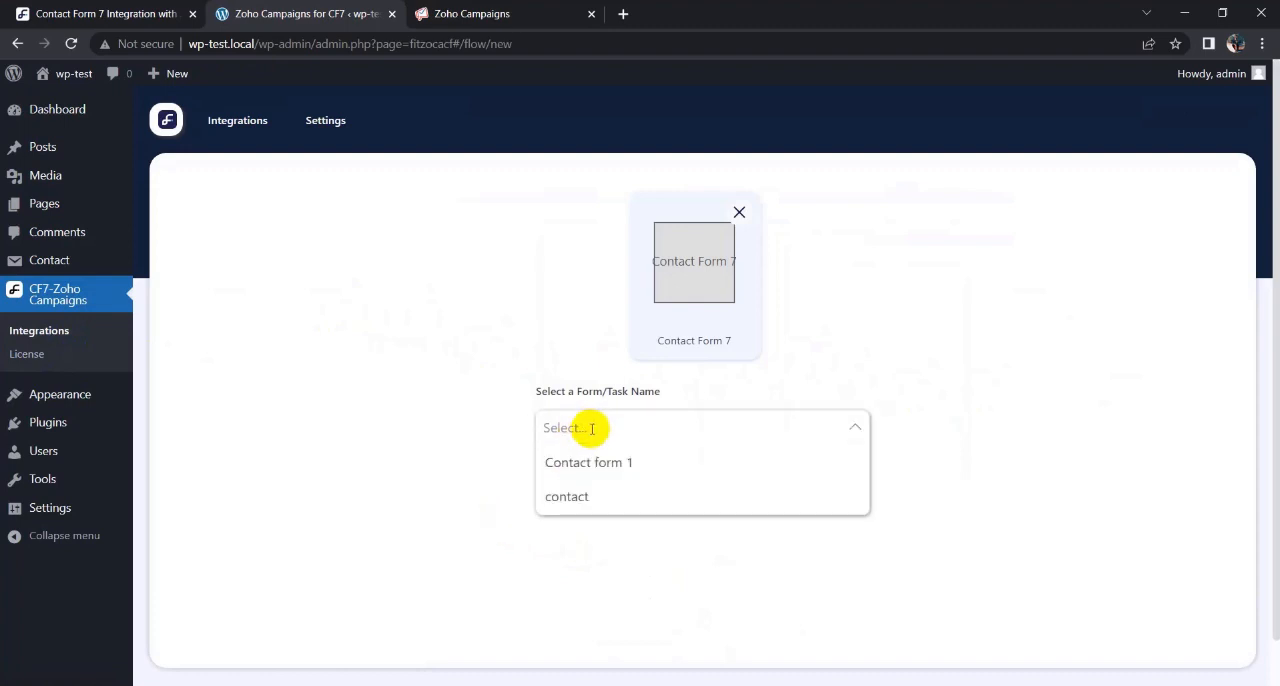
{"action": "left_click", "coordinate": [598, 498]}
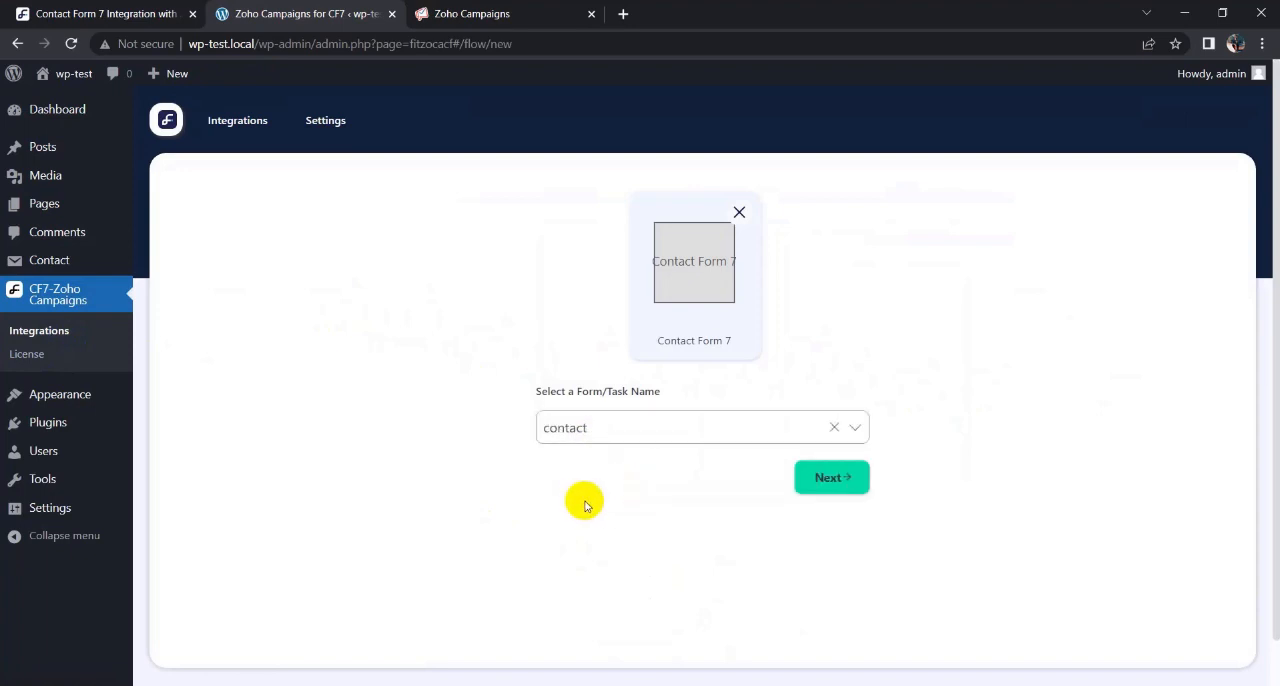
{"action": "left_click", "coordinate": [805, 484]}
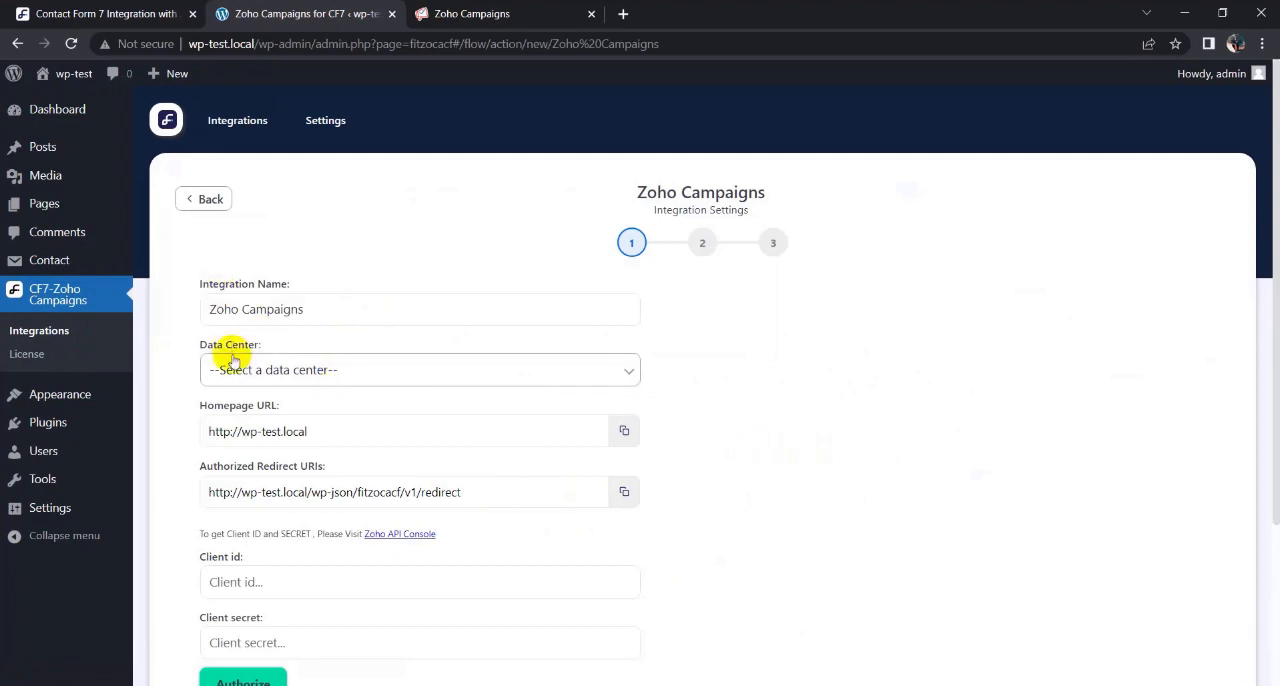
- Check the Zoho Campaigns account, and set the integration's data center to zoho.com
{"action": "left_click", "coordinate": [470, 13]}
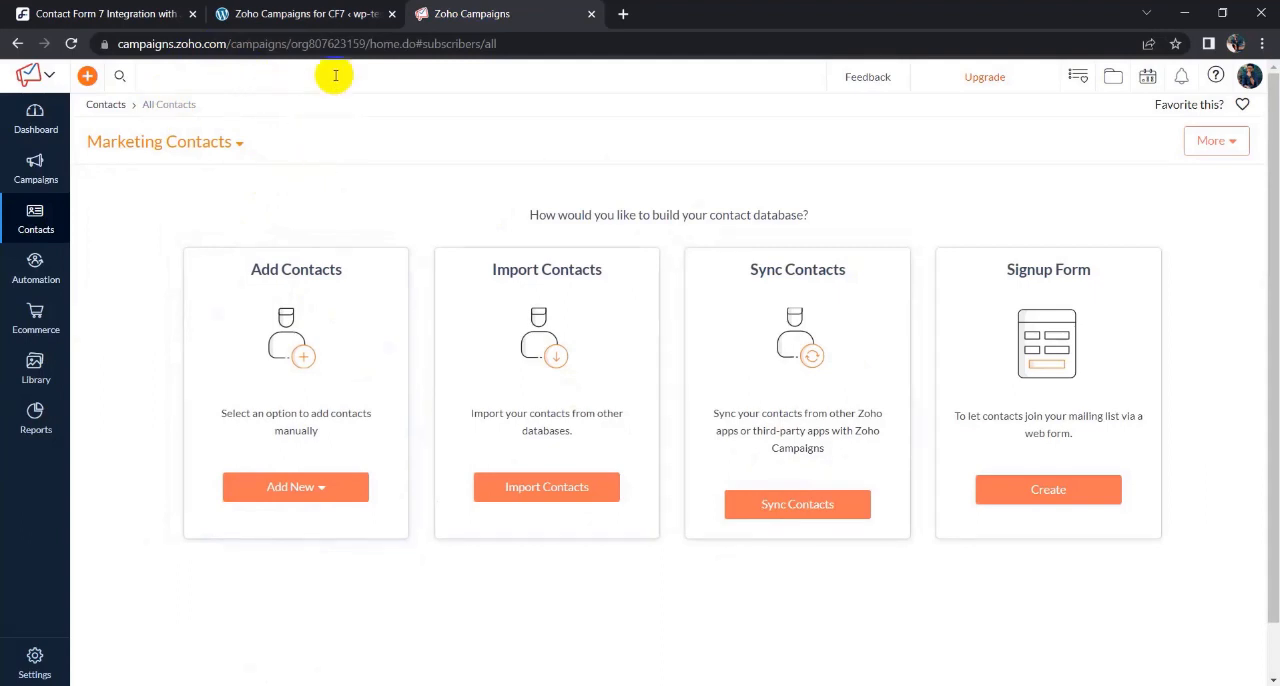
{"action": "left_click", "coordinate": [320, 10]}
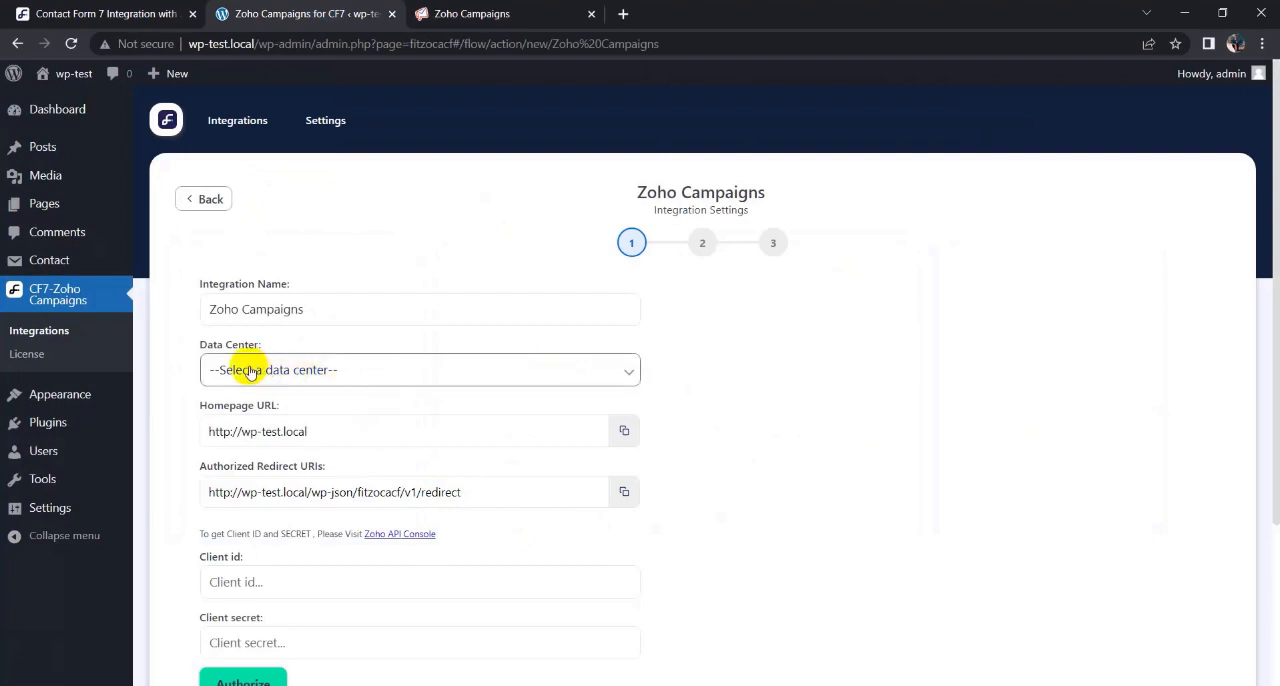
{"action": "left_click", "coordinate": [318, 371]}
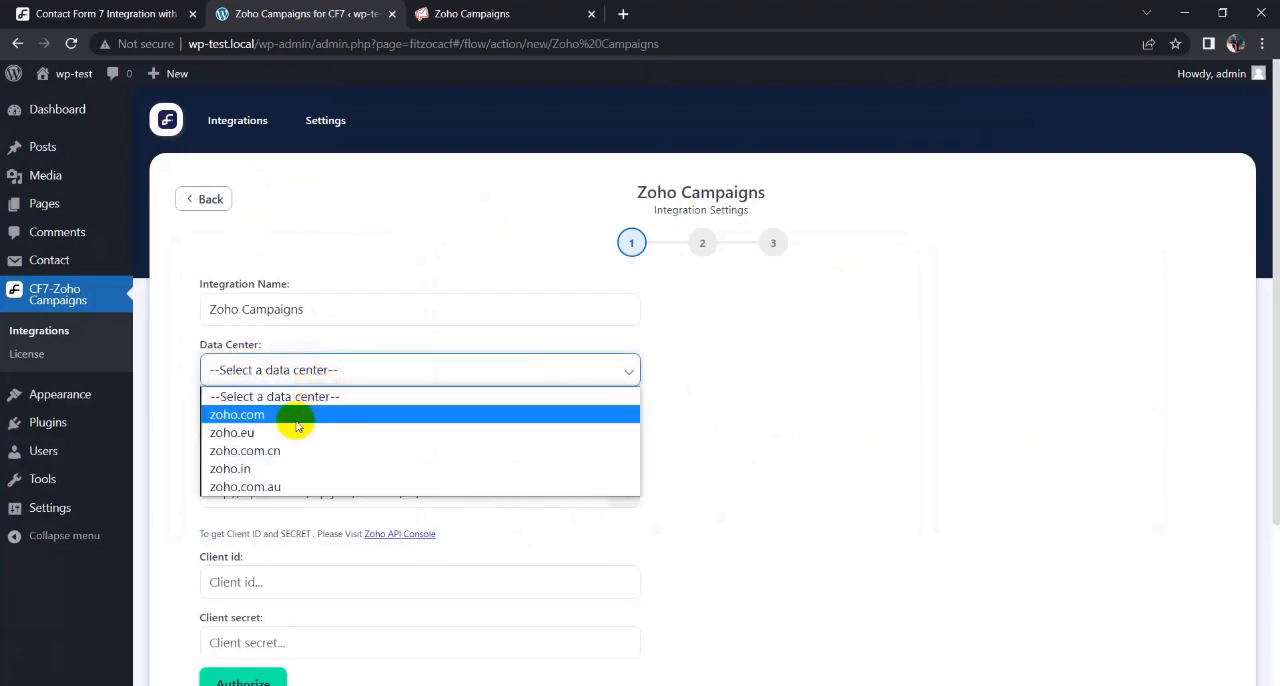
{"action": "left_click", "coordinate": [262, 414]}
{"action": "scroll", "coordinate": [480, 392], "scroll_direction": "down", "scroll_amount": 3}
{"action": "scroll", "coordinate": [480, 392], "scroll_direction": "up", "scroll_amount": 3}
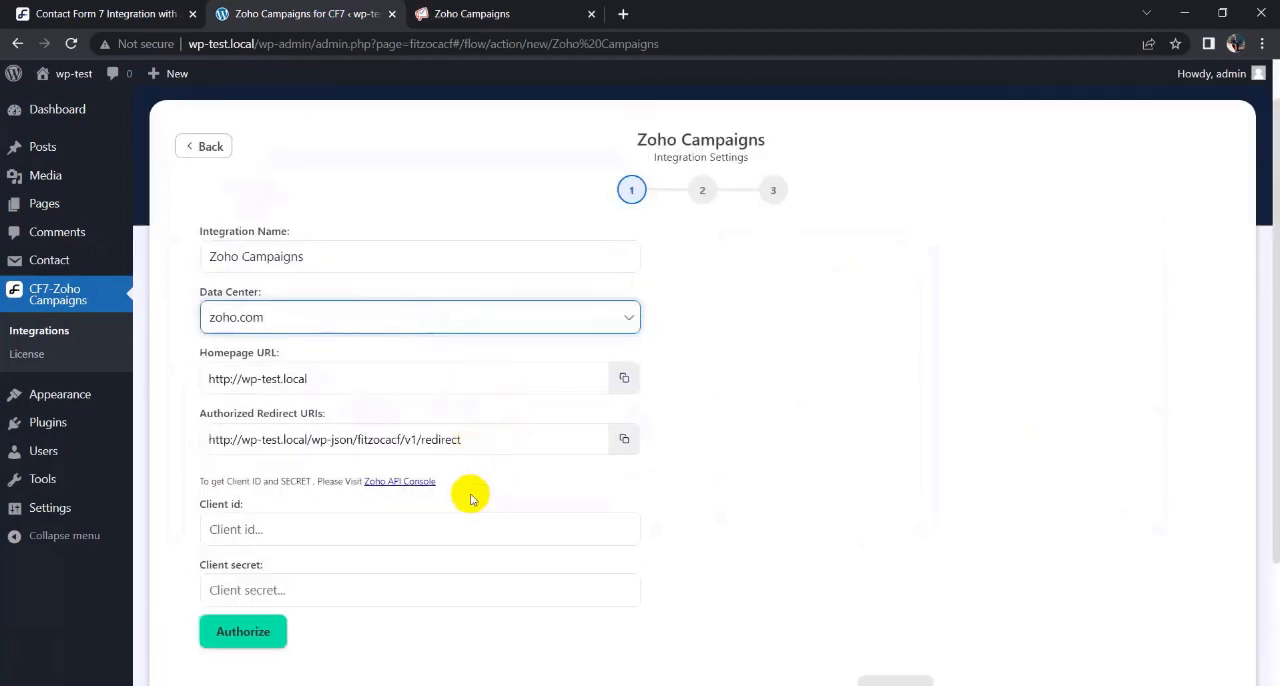
- Open the Zoho API Console and start a new Server-based Applications client with the client name CF7
{"action": "left_click", "coordinate": [400, 481]}
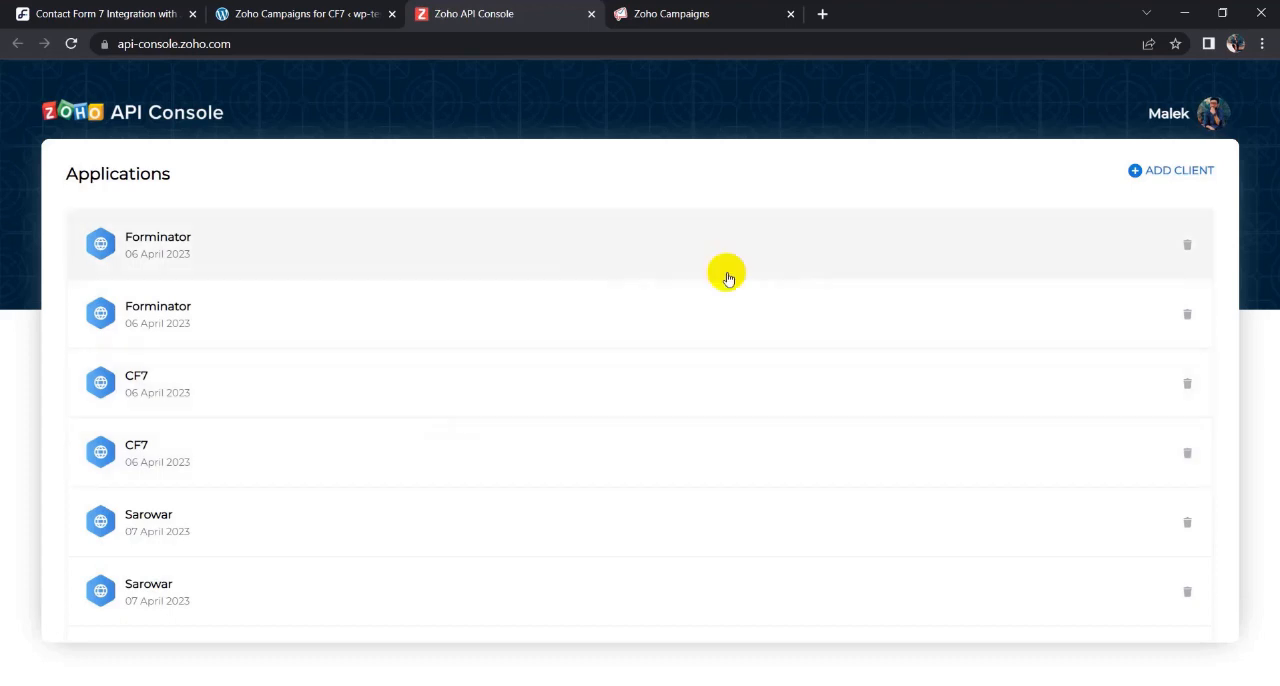
{"action": "left_click", "coordinate": [1181, 172]}
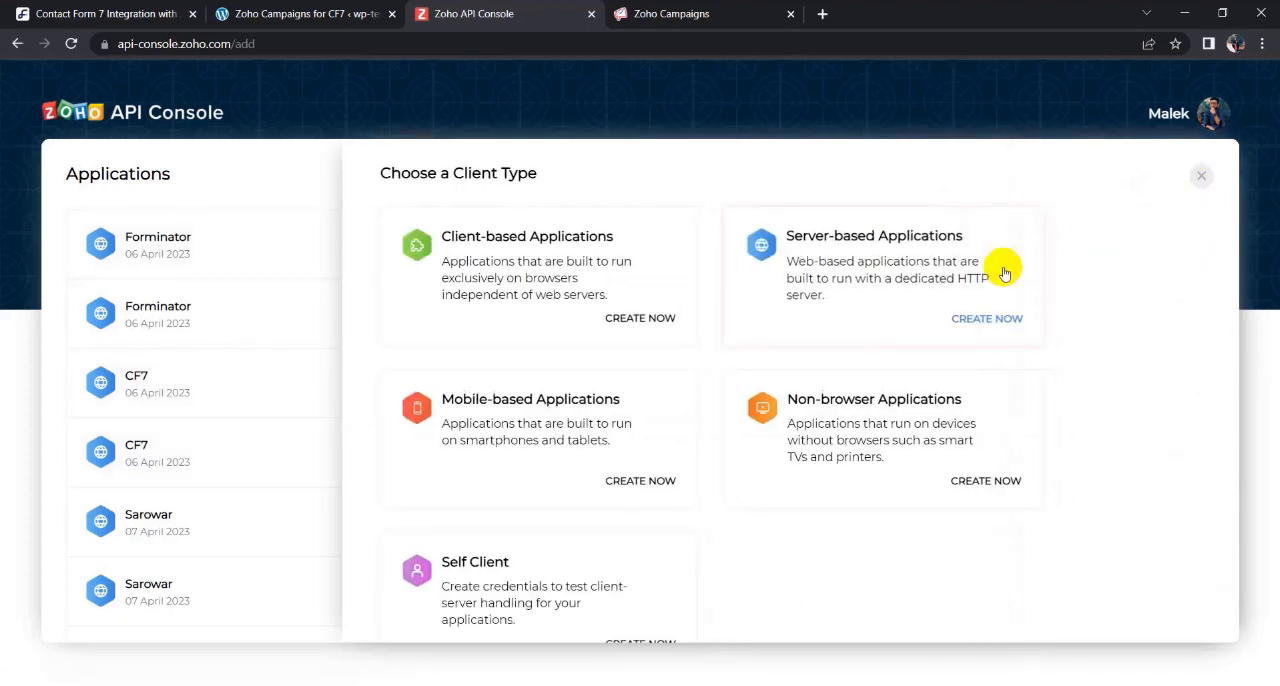
{"action": "left_click", "coordinate": [900, 271]}
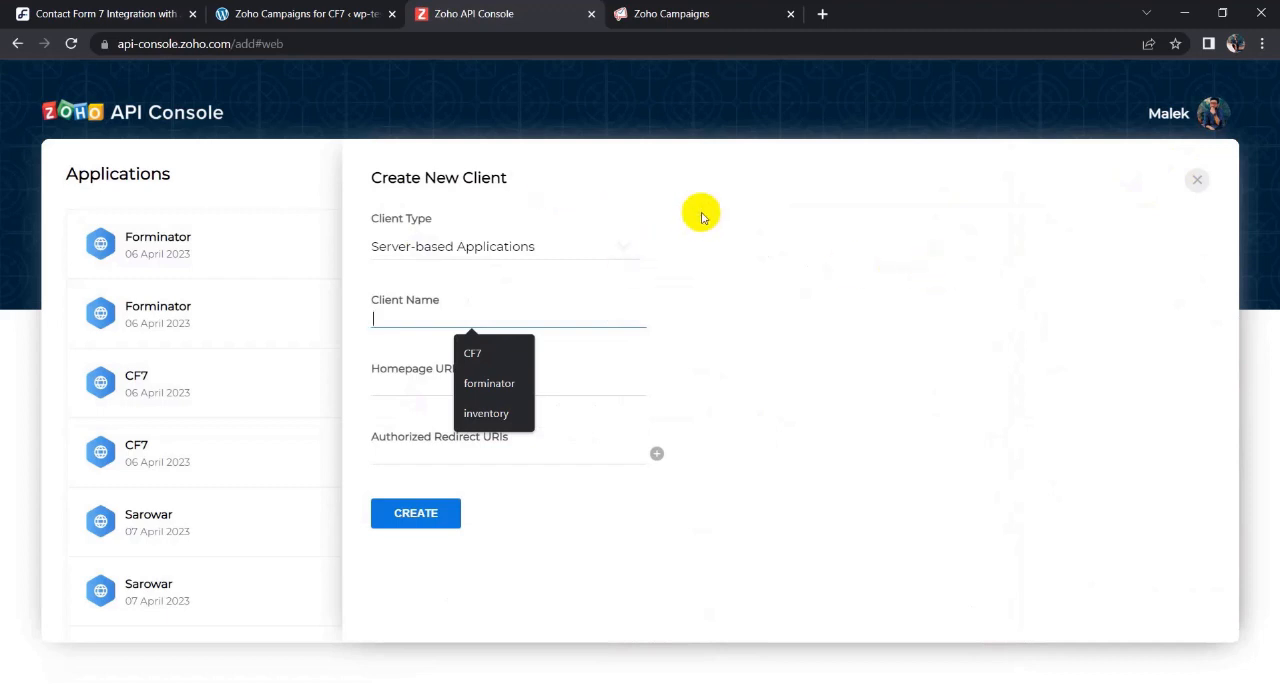
{"action": "left_click", "coordinate": [476, 353]}
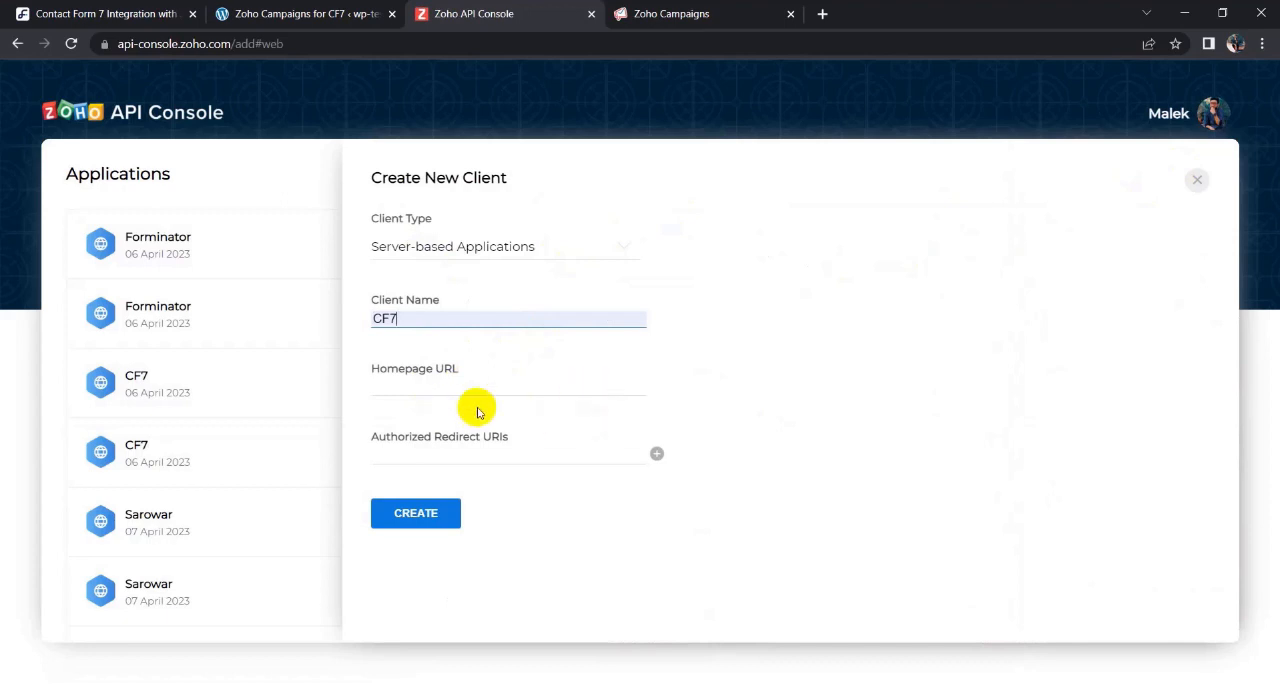
{"action": "left_click", "coordinate": [315, 10]}
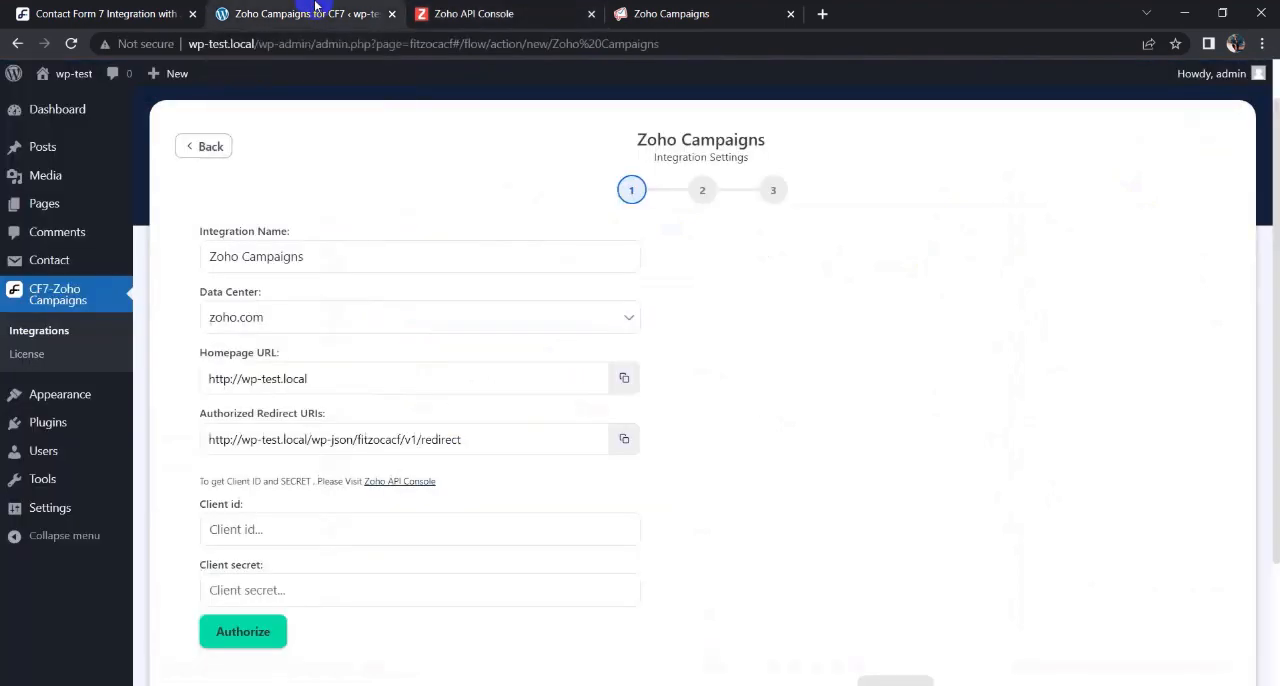
{"action": "left_click", "coordinate": [624, 378]}
{"action": "left_click", "coordinate": [474, 13]}
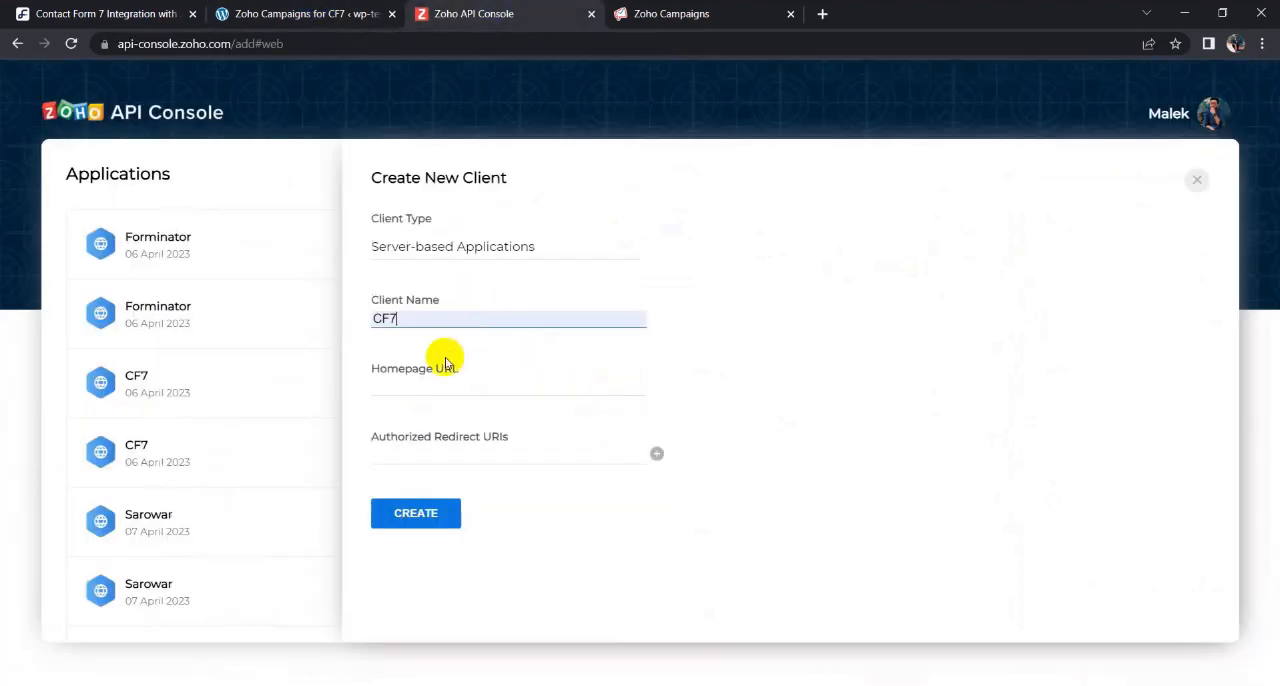
{"action": "left_click", "coordinate": [430, 389]}
{"action": "key", "text": "ctrl+v"}
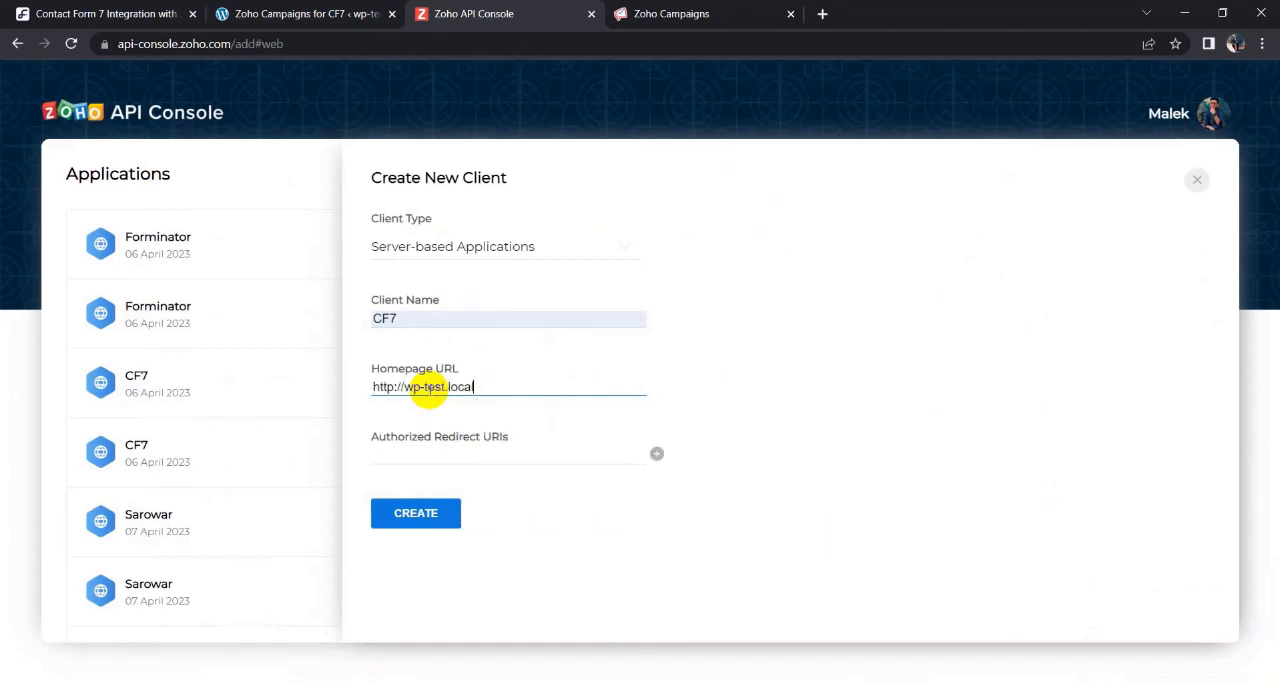
{"action": "left_click", "coordinate": [270, 13]}
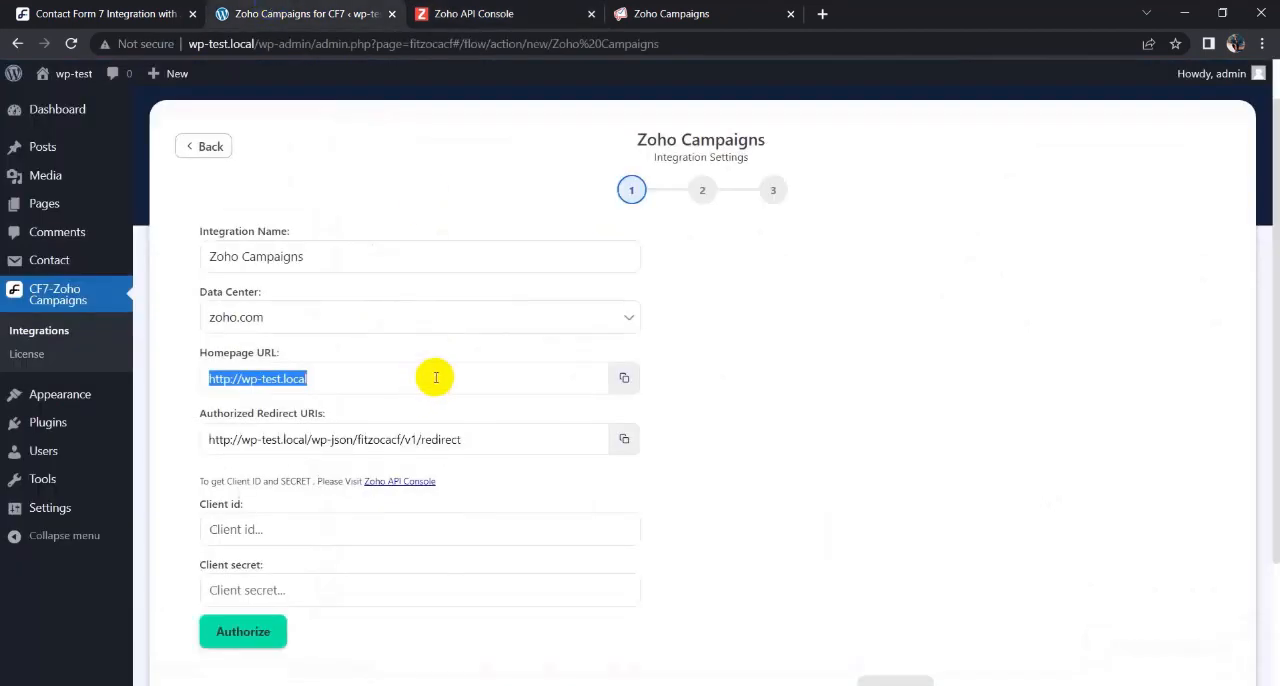
{"action": "left_click", "coordinate": [624, 439]}
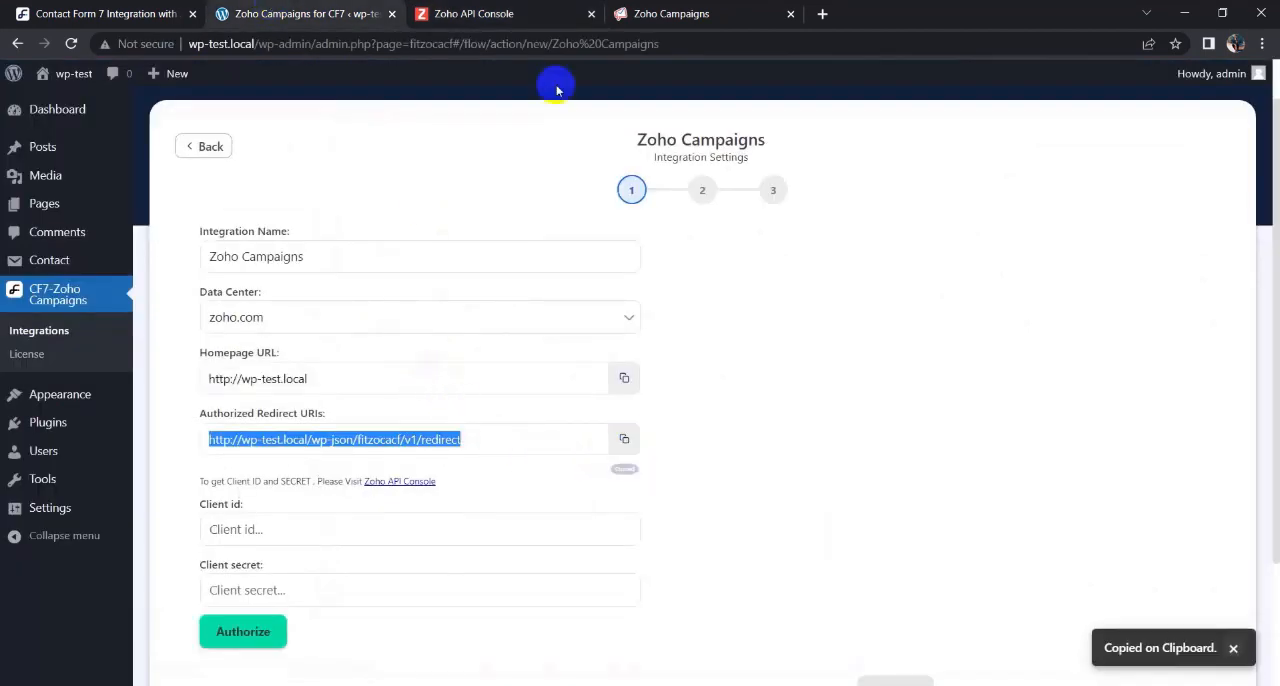
{"action": "left_click", "coordinate": [515, 13]}
{"action": "left_click", "coordinate": [434, 457]}
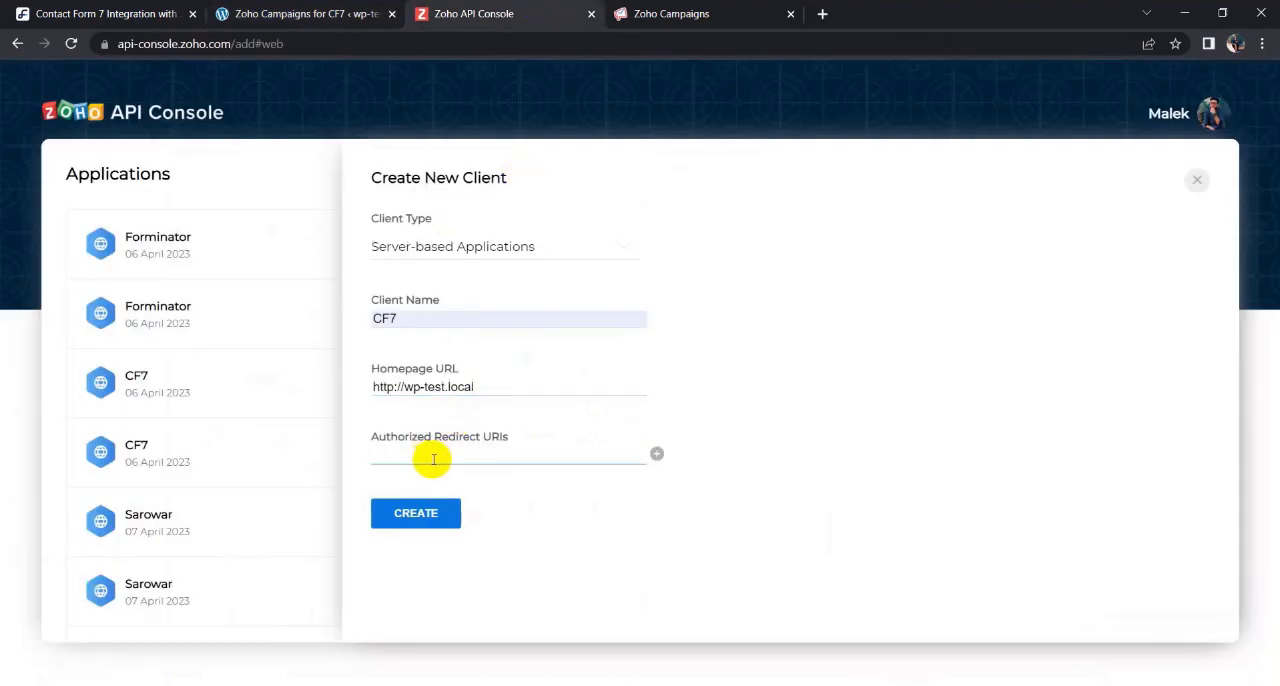
{"action": "key", "text": "ctrl+v"}
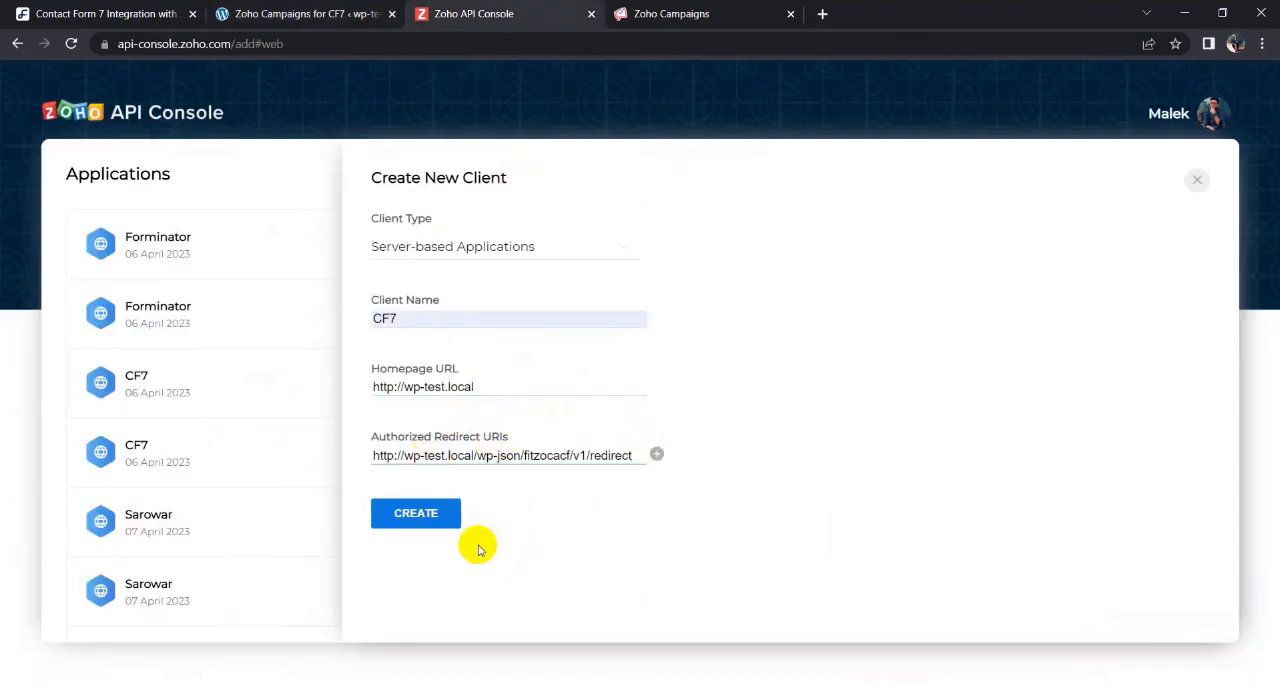
{"action": "left_click", "coordinate": [416, 514]}
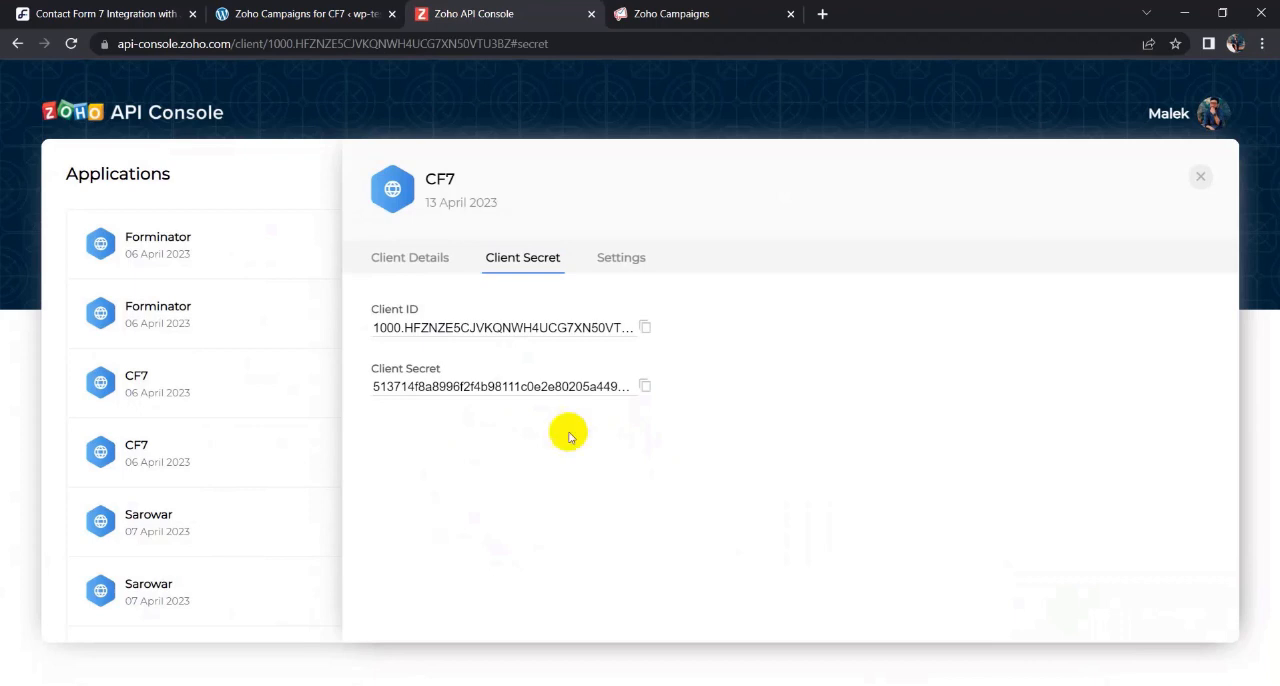
- Copy the new client's ID from the Zoho API Console into the integration's Client id field
{"action": "left_click", "coordinate": [644, 328]}
{"action": "left_click", "coordinate": [303, 13]}
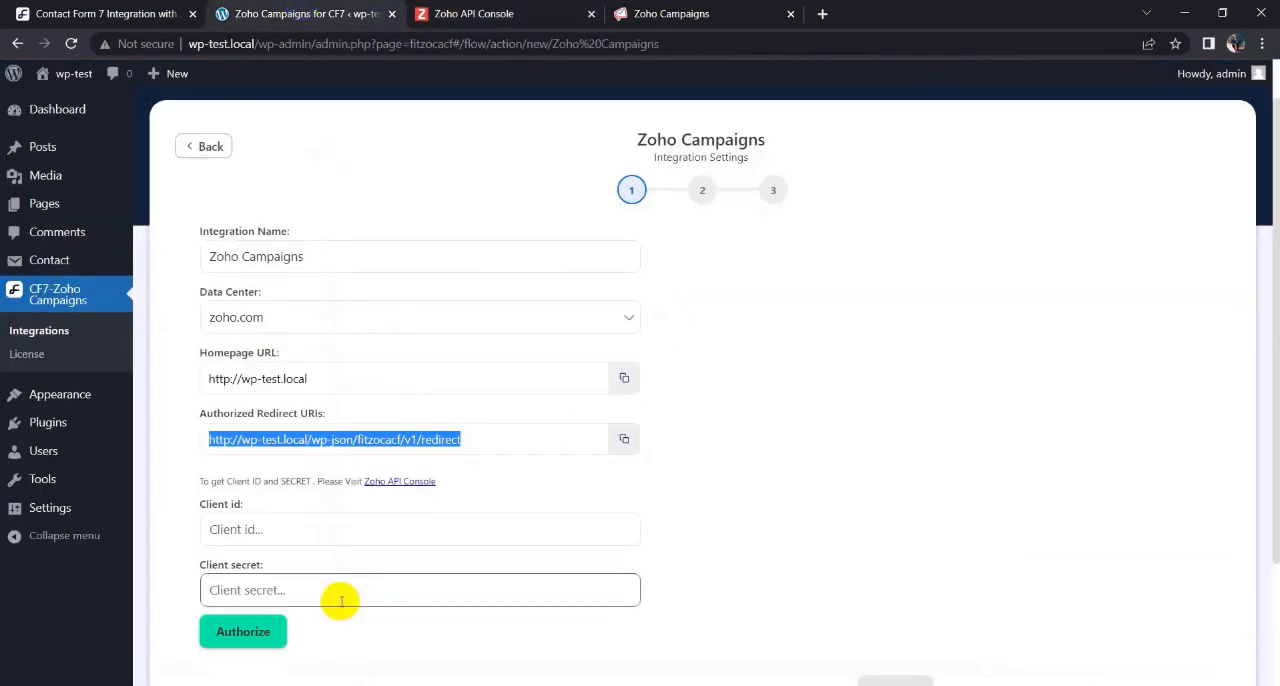
{"action": "left_click", "coordinate": [285, 525]}
{"action": "key", "text": "ctrl+v"}
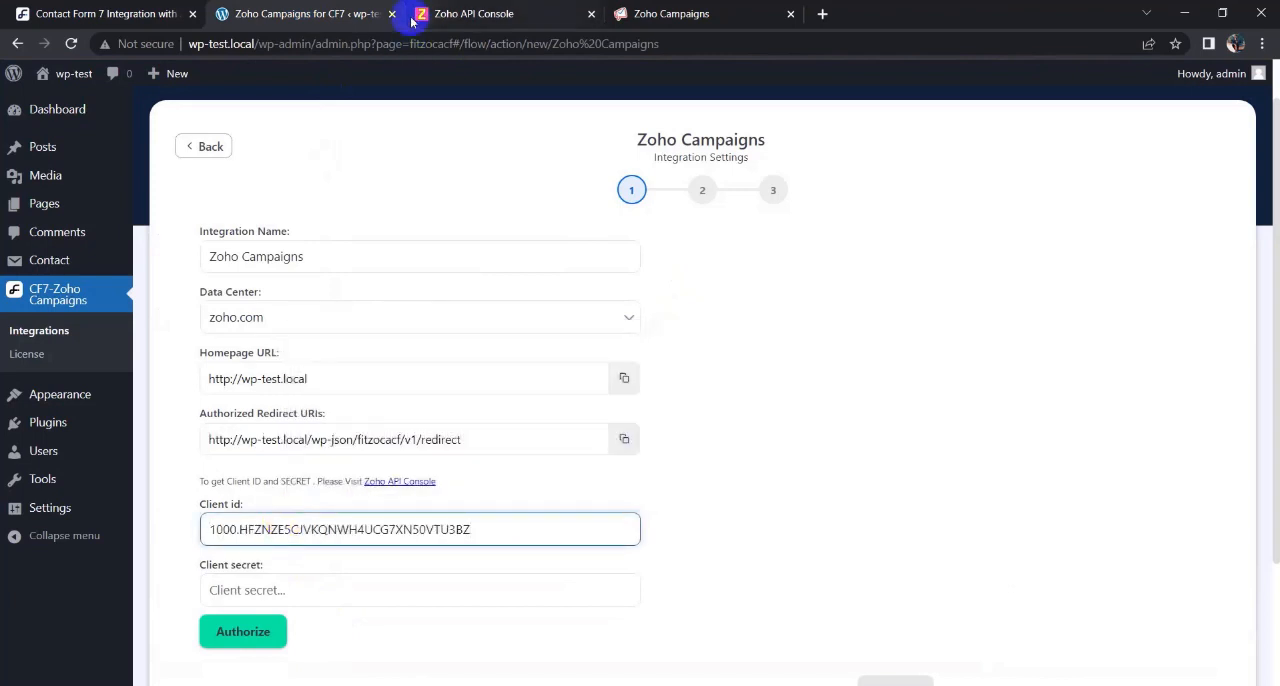
- Copy the client secret from the Zoho API Console into the integration's Client secret field
{"action": "left_click", "coordinate": [430, 14]}
{"action": "left_click", "coordinate": [647, 388]}
{"action": "left_click", "coordinate": [303, 13]}
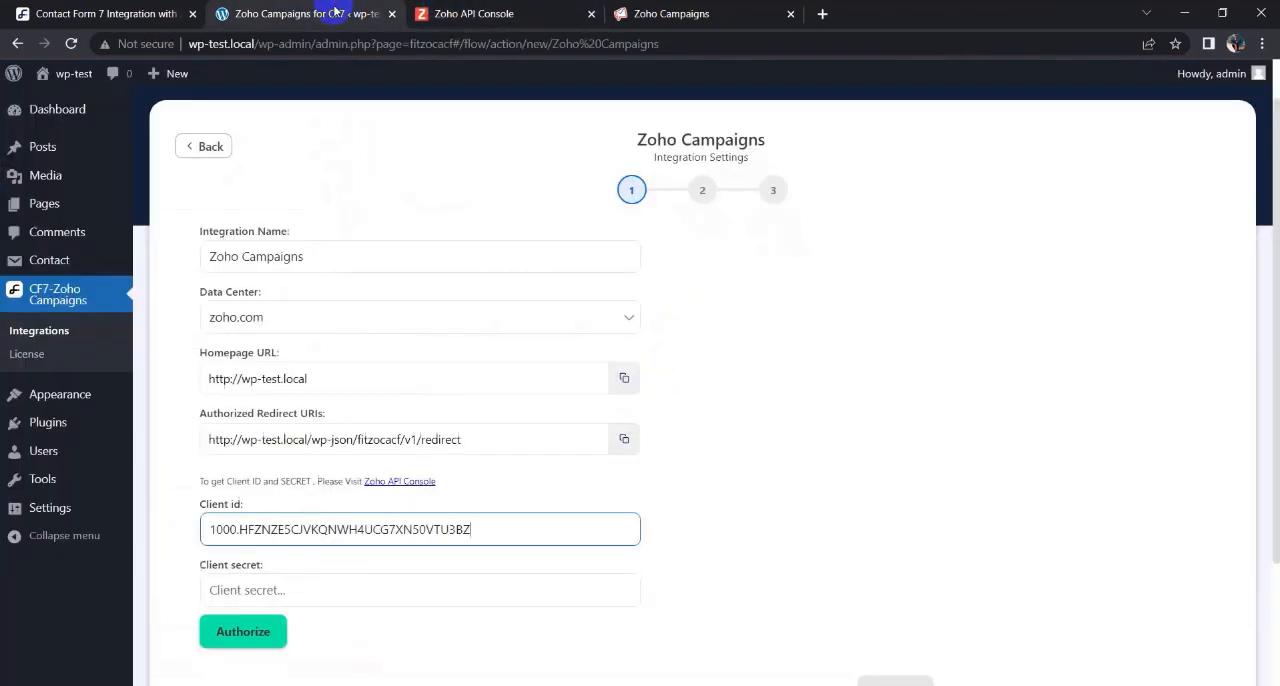
{"action": "left_click", "coordinate": [338, 589]}
{"action": "key", "text": "ctrl+v"}
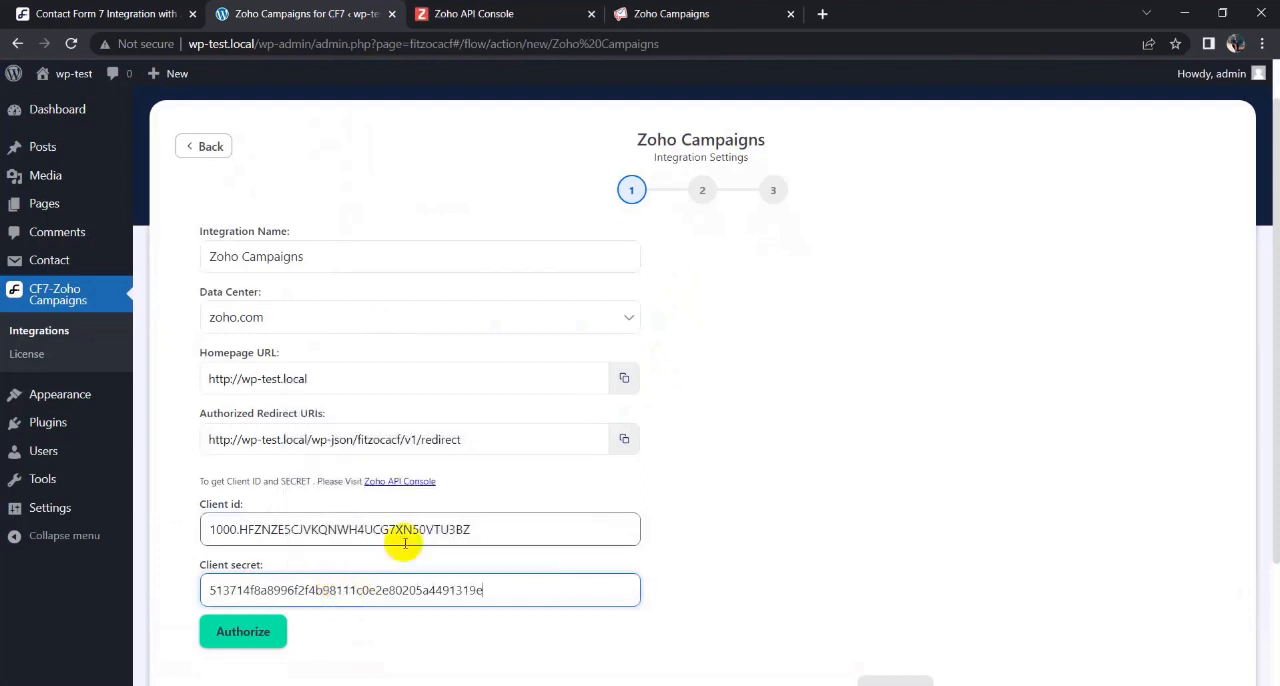
- Authorize the integration, accept CF7's access to the Zoho account, and continue to the list settings
{"action": "scroll", "coordinate": [640, 508], "scroll_direction": "down", "scroll_amount": 2}
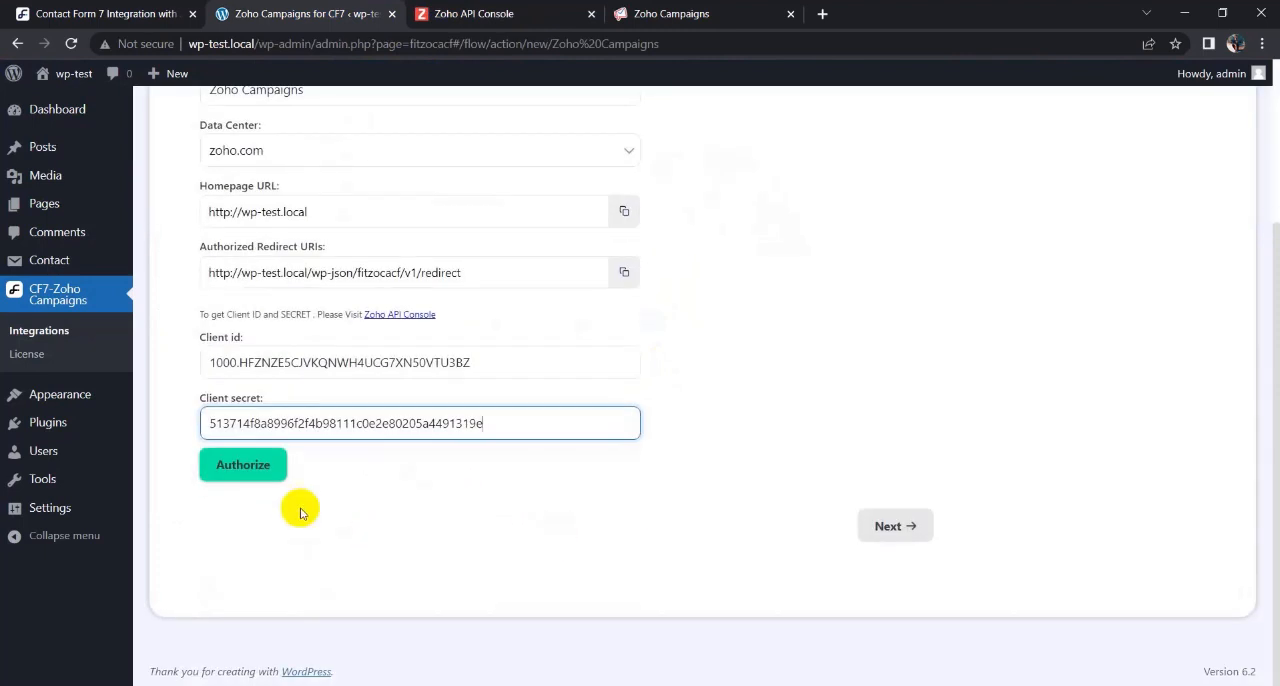
{"action": "left_click", "coordinate": [246, 473]}
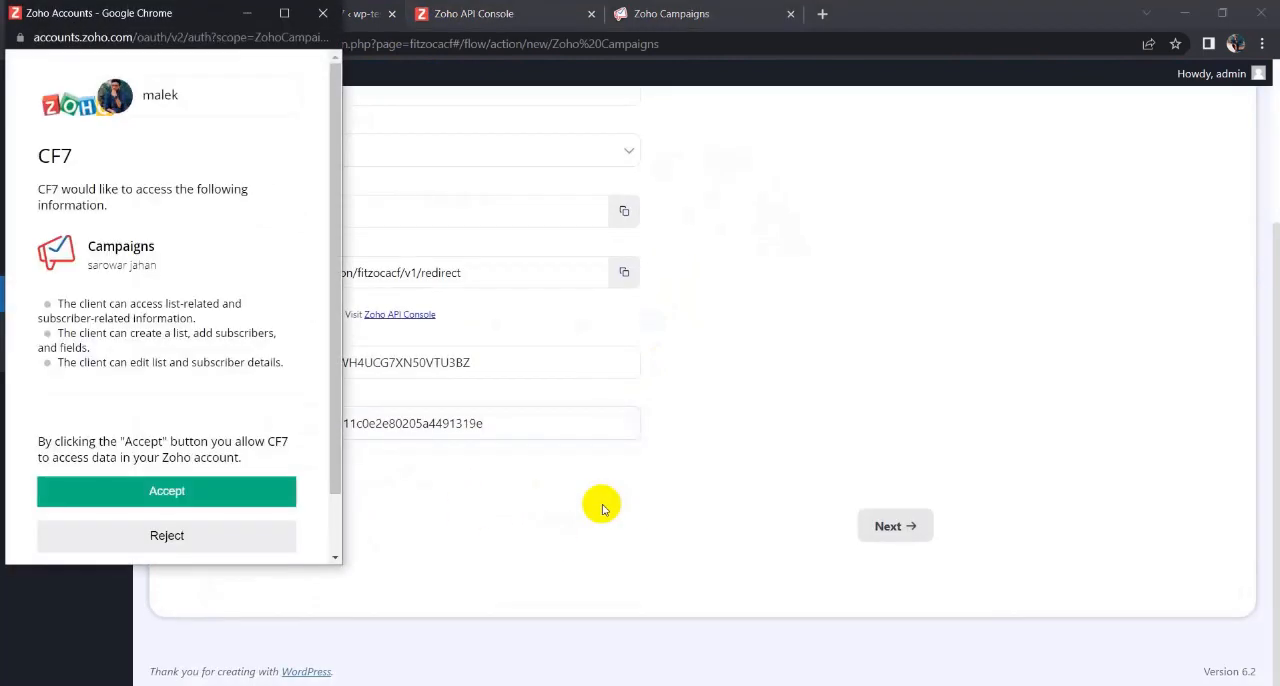
{"action": "left_click", "coordinate": [244, 492]}
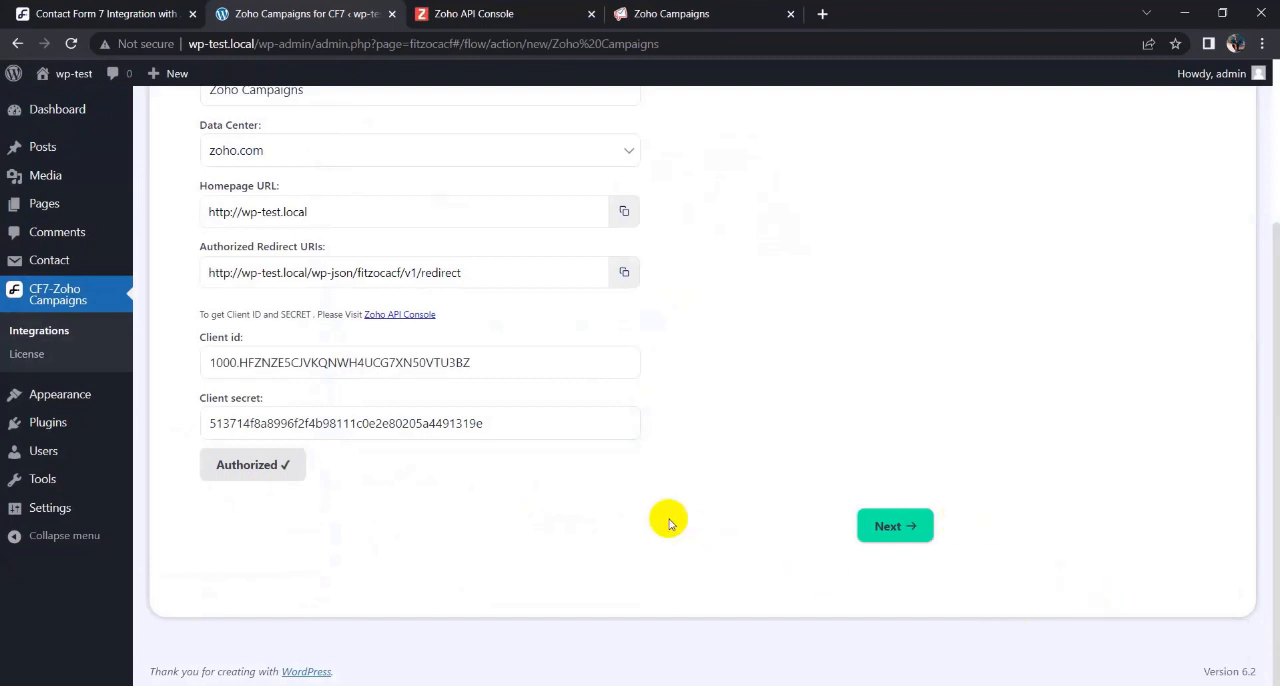
{"action": "left_click", "coordinate": [889, 530]}
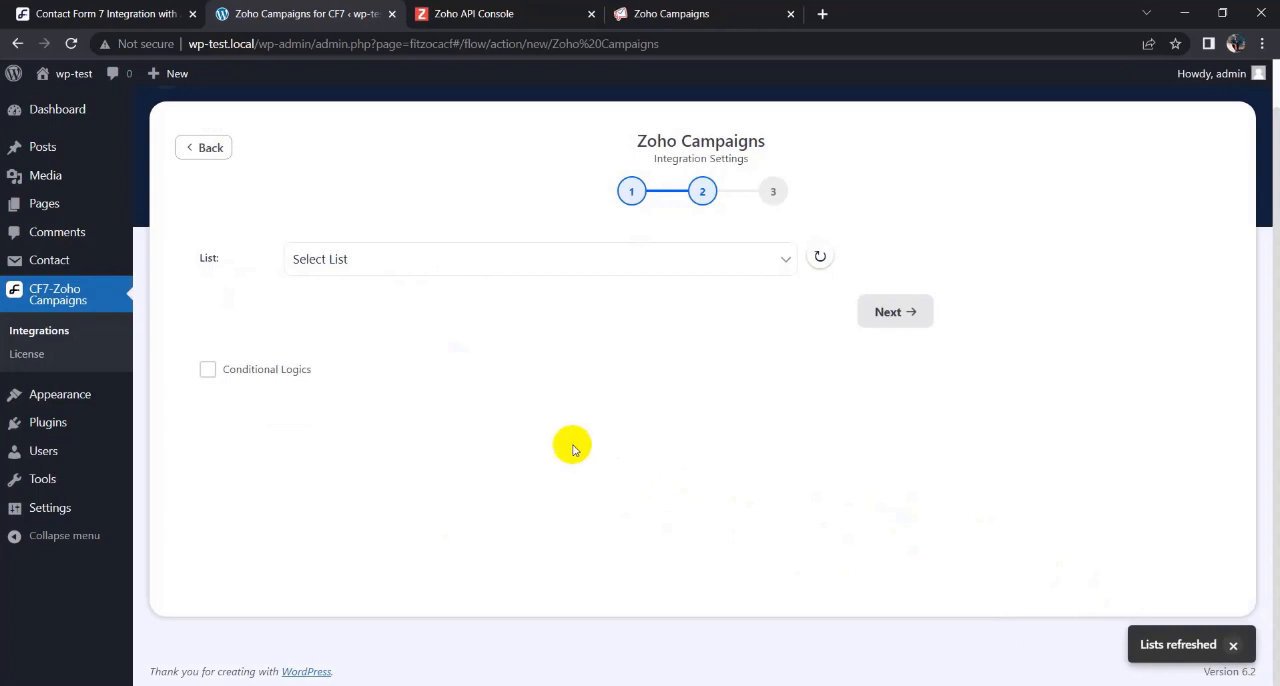
- Choose the contact list below My Sample List and map the form field your-email to Contact Email
{"action": "left_click", "coordinate": [648, 256]}
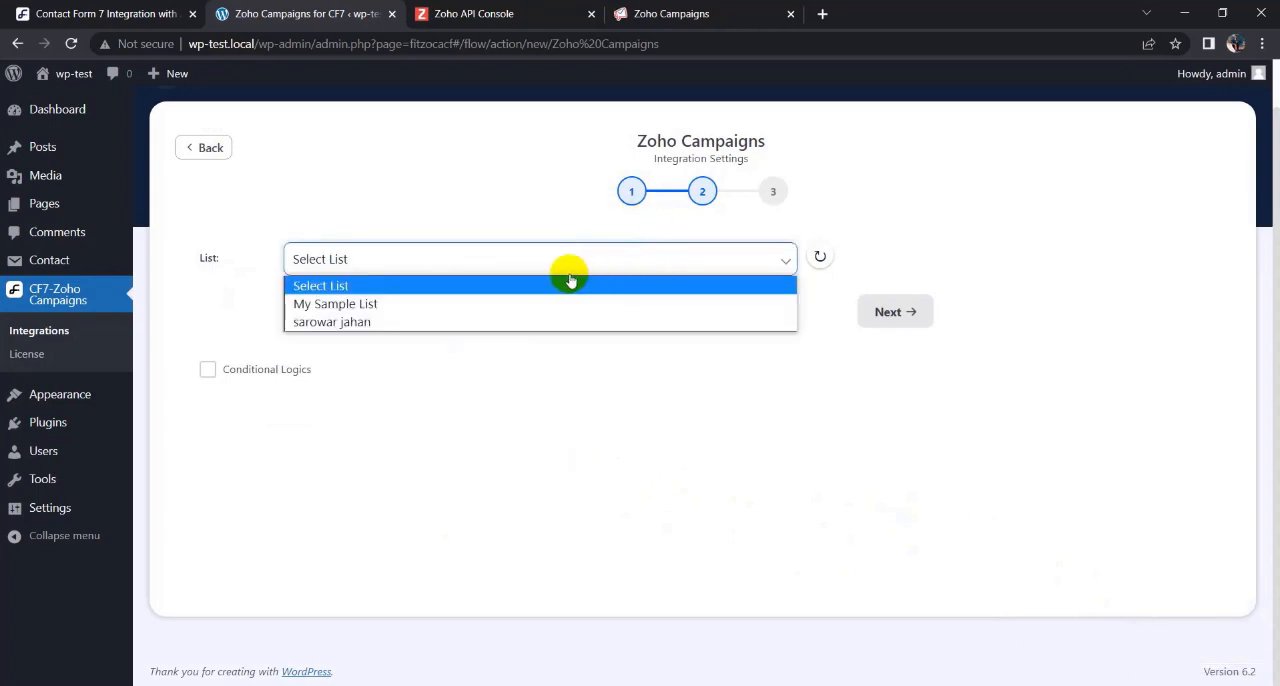
{"action": "left_click", "coordinate": [343, 322]}
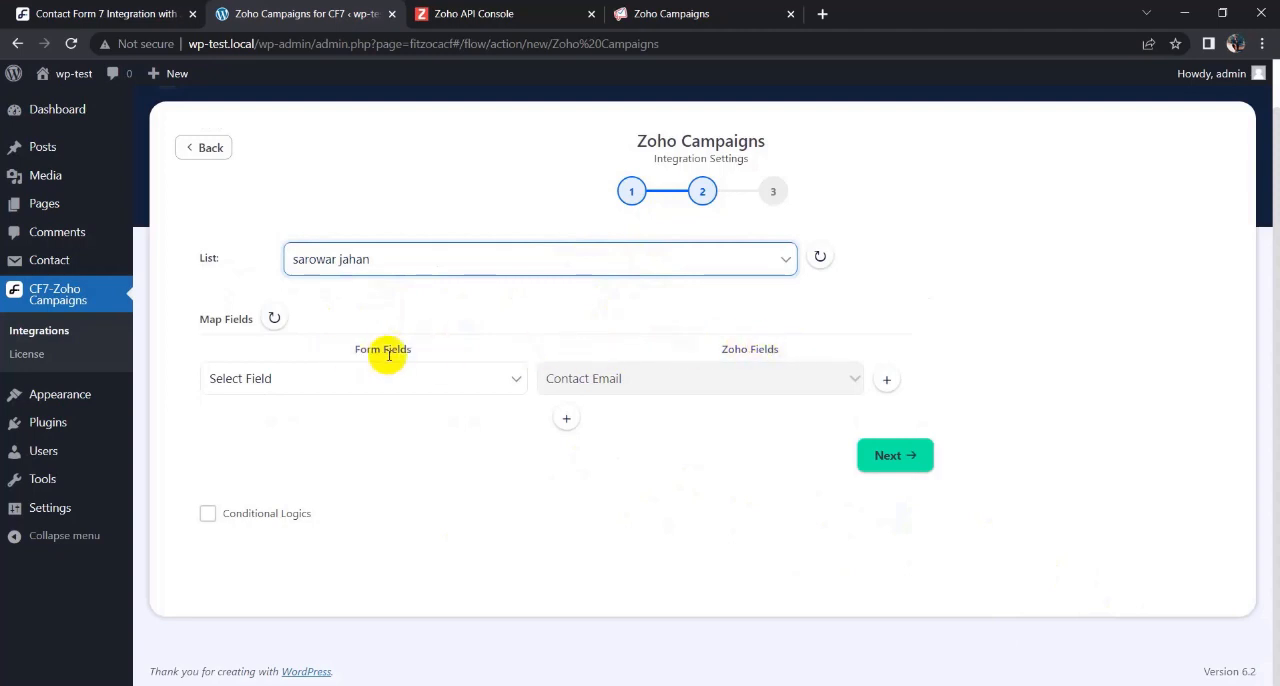
{"action": "left_click", "coordinate": [466, 388]}
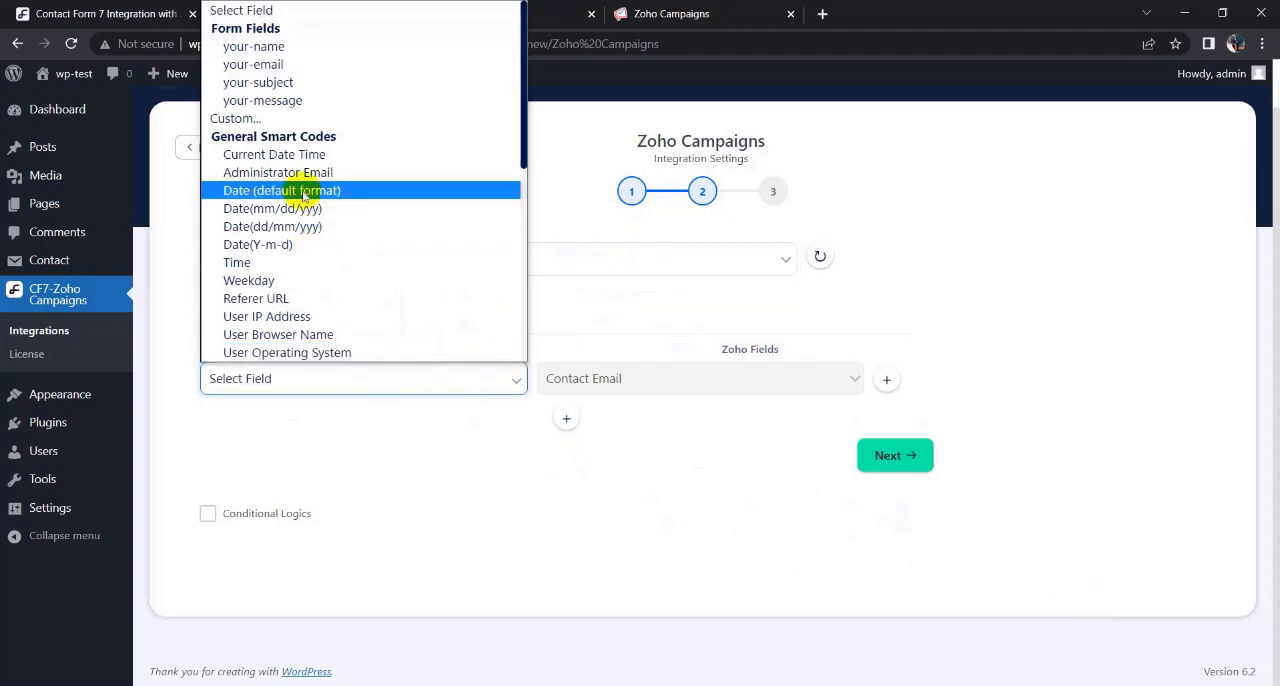
{"action": "scroll", "coordinate": [430, 290], "scroll_direction": "down", "scroll_amount": 3}
{"action": "scroll", "coordinate": [329, 89], "scroll_direction": "up", "scroll_amount": 5}
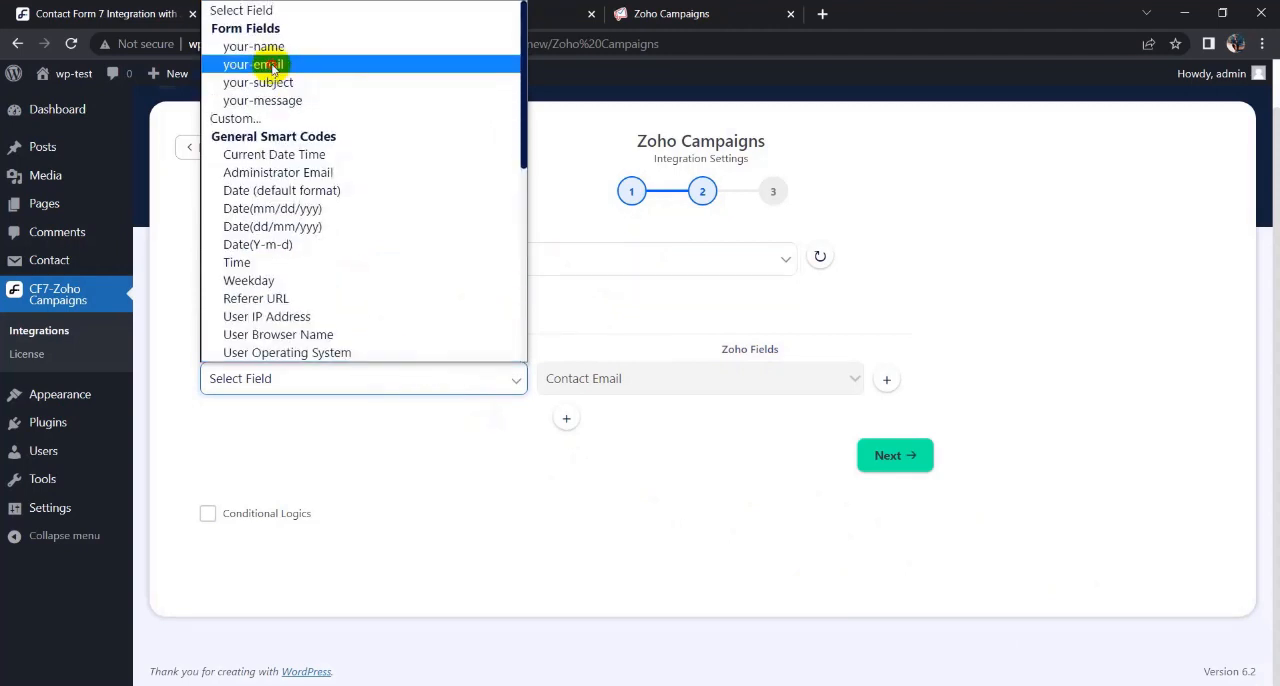
{"action": "left_click", "coordinate": [266, 63]}
- Add a second field mapping that links the form field your-name to the Zoho field First Name
{"action": "left_click", "coordinate": [566, 418]}
{"action": "left_click", "coordinate": [617, 420]}
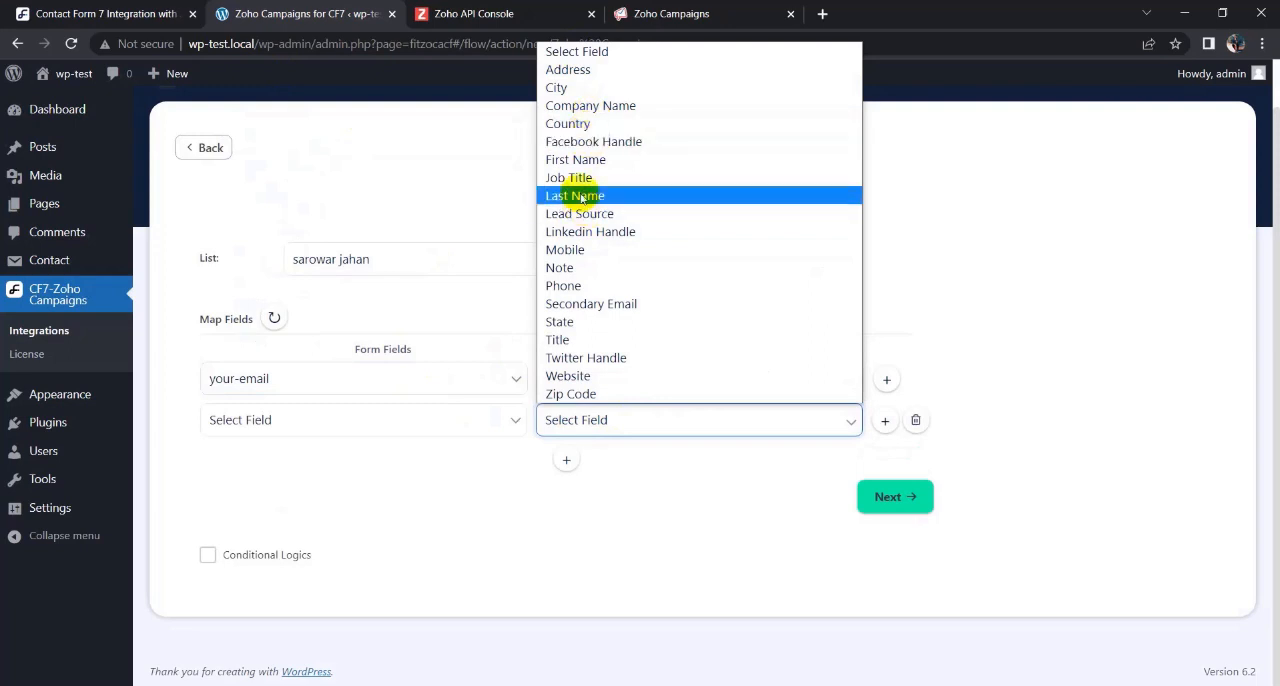
{"action": "left_click", "coordinate": [586, 160]}
{"action": "left_click", "coordinate": [351, 419]}
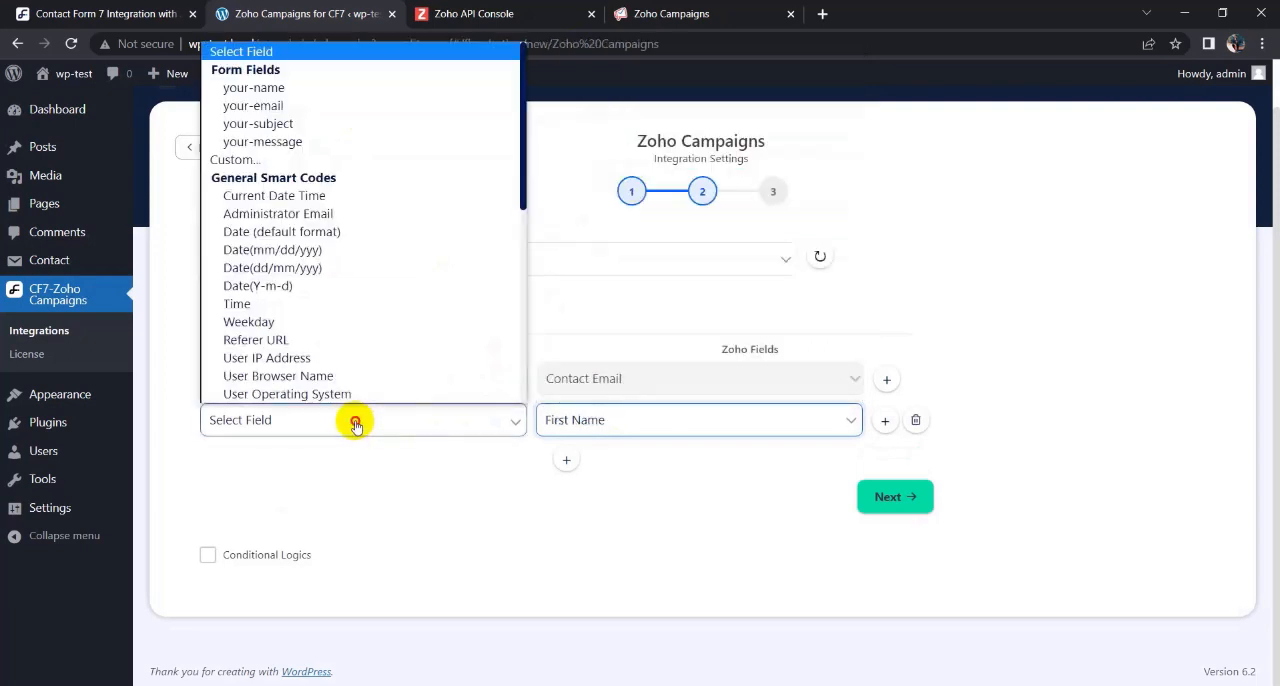
{"action": "left_click", "coordinate": [254, 89]}
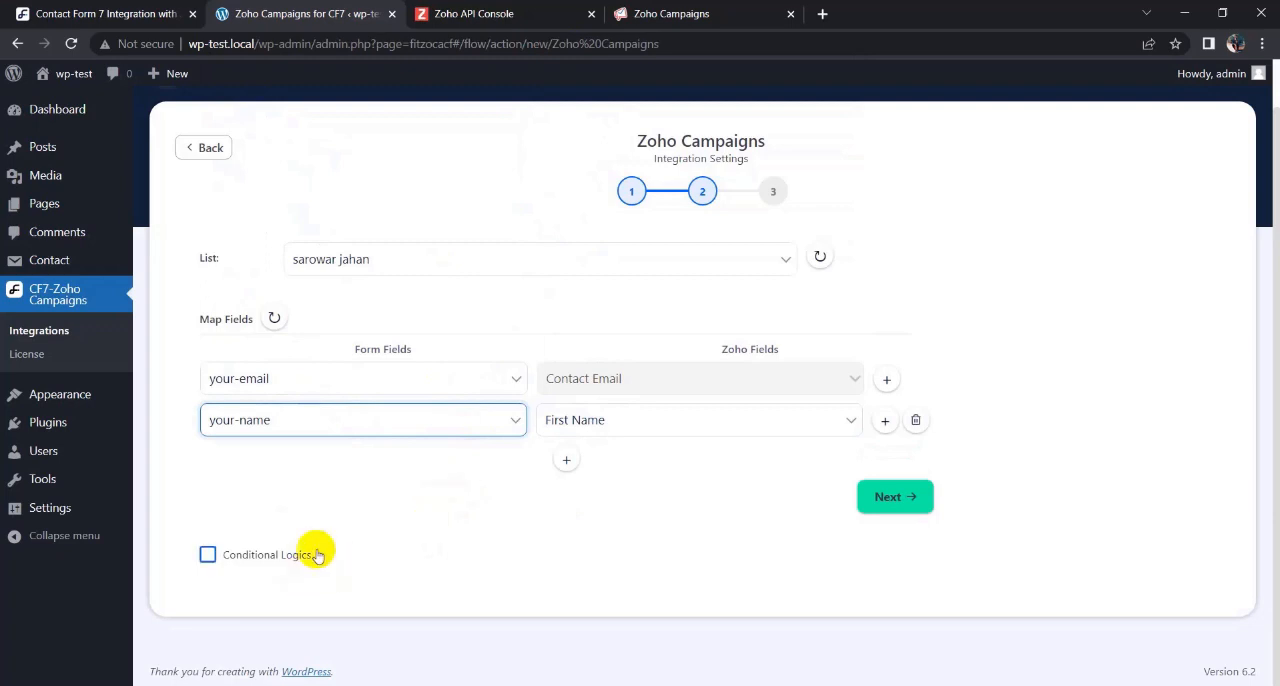
- Enable Conditional Logics to review its rule options, and disable it again
{"action": "left_click", "coordinate": [208, 555]}
{"action": "scroll", "coordinate": [445, 510], "scroll_direction": "down", "scroll_amount": 3}
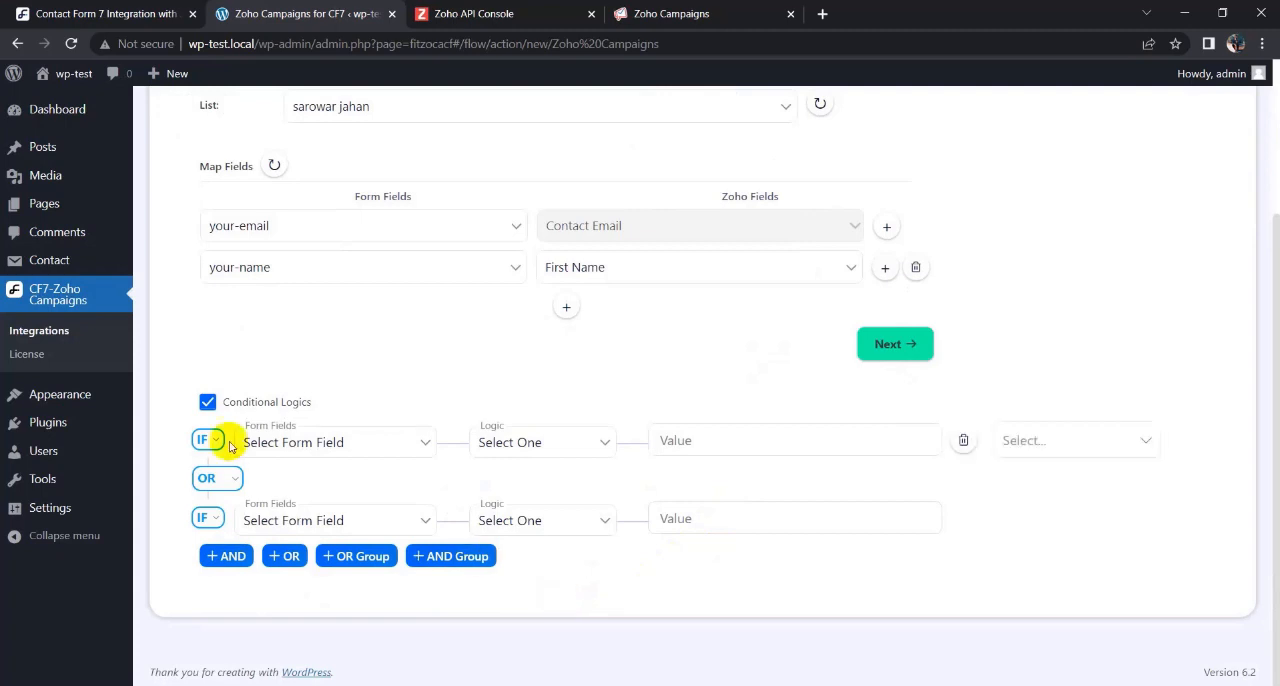
{"action": "left_click", "coordinate": [207, 402]}
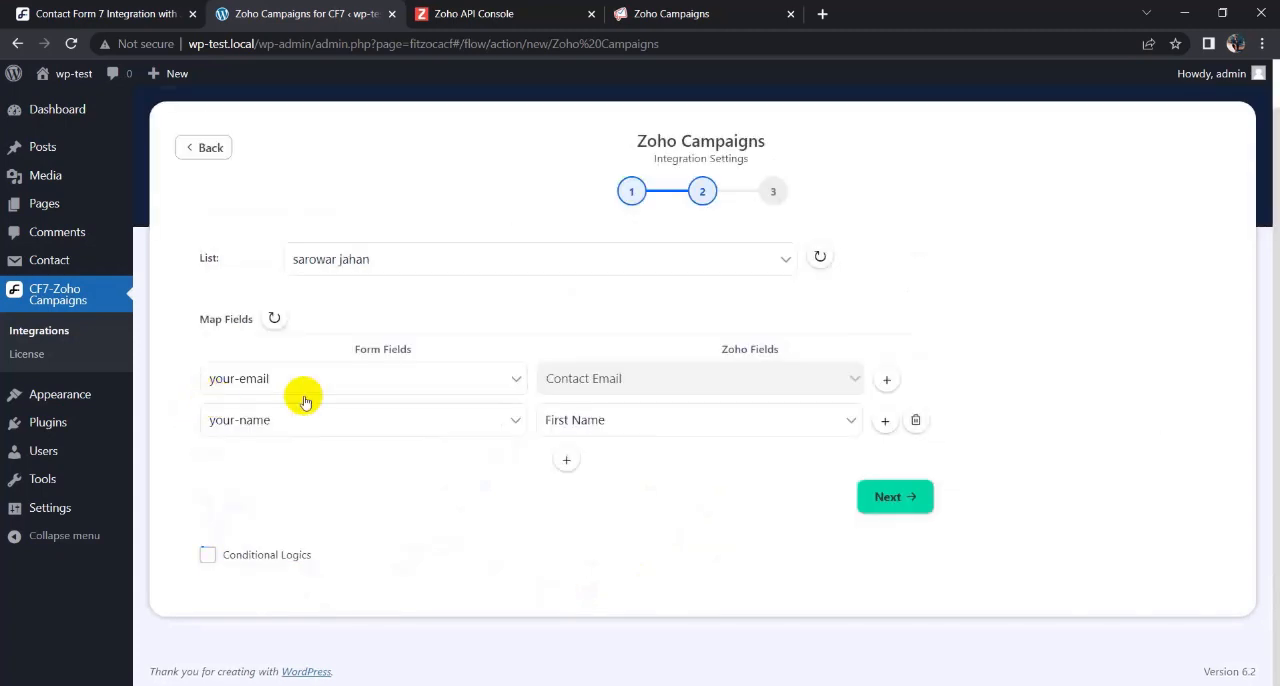
- Continue past the field mapping, and finish and save the Zoho Campaigns integration
{"action": "left_click", "coordinate": [890, 498]}
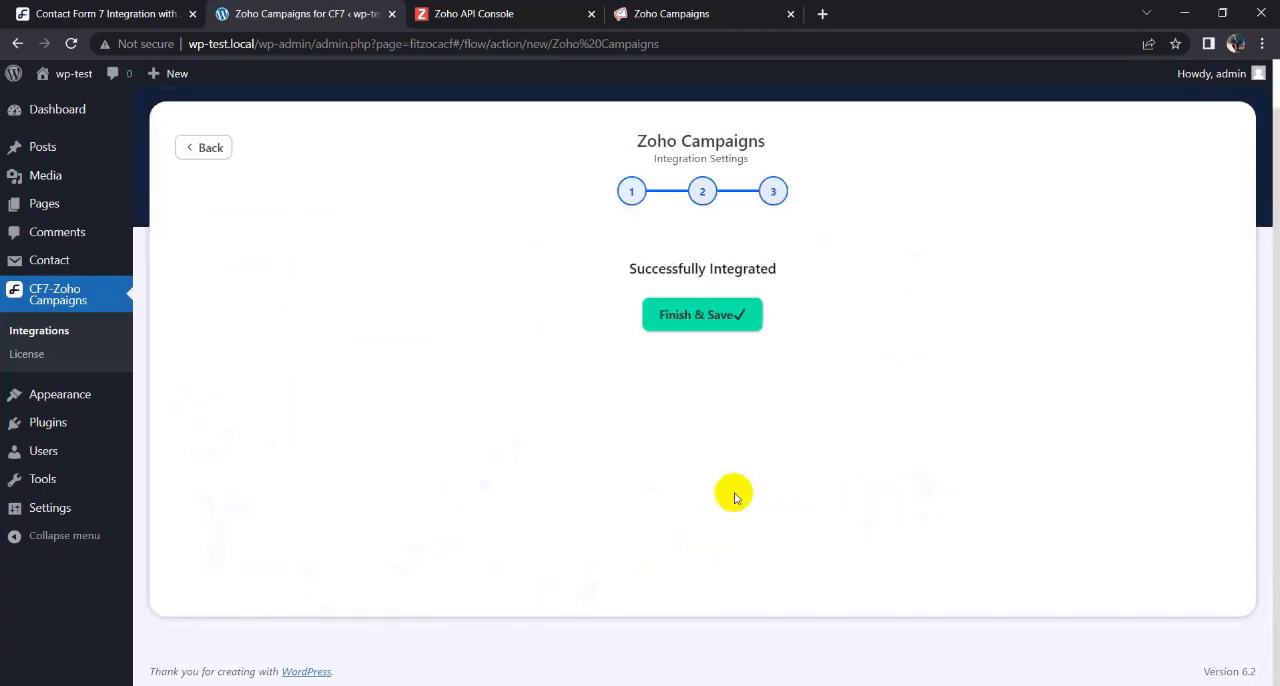
{"action": "left_click", "coordinate": [705, 316]}
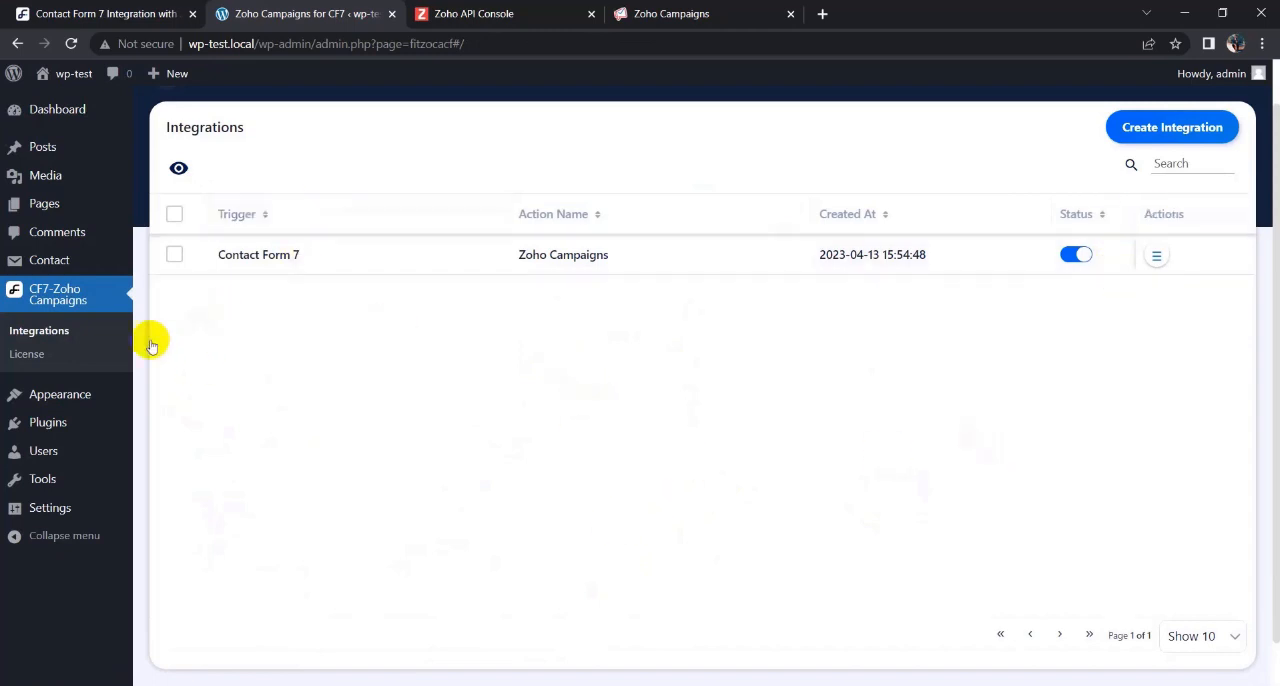
- Open the list of all pages in a separate tab and view the published integration page
{"action": "mouse_move", "coordinate": [47, 206]}
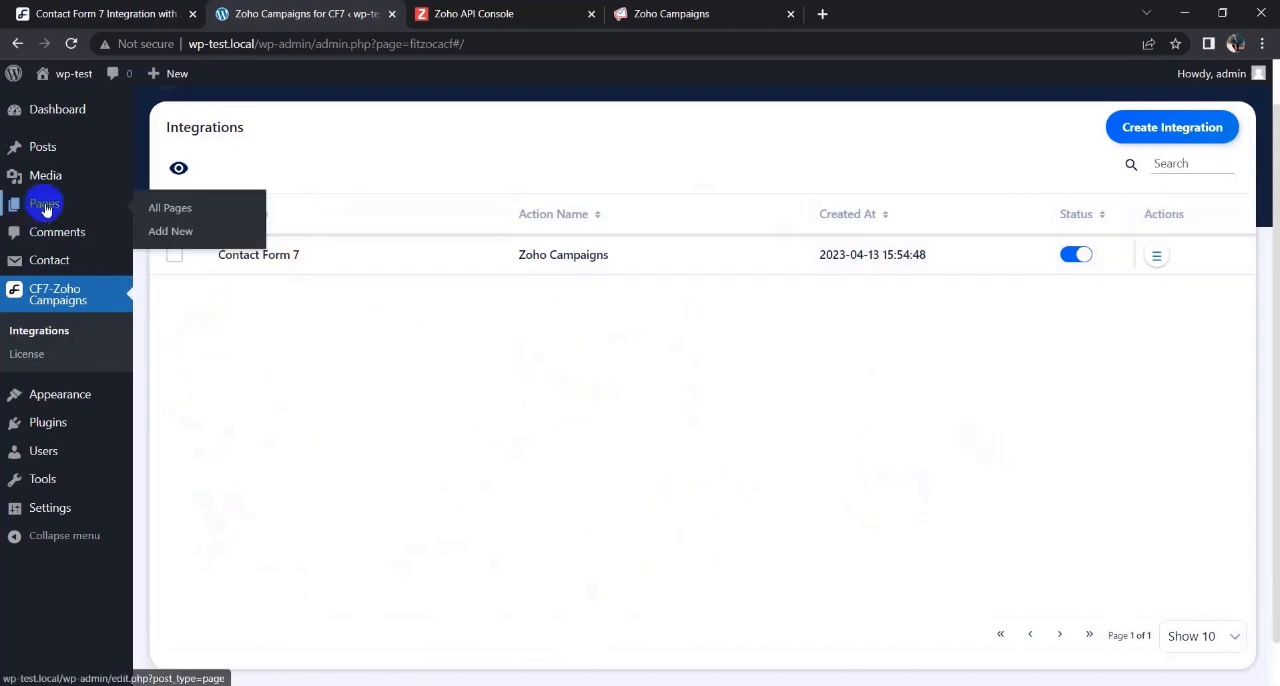
{"action": "left_click", "coordinate": [191, 211], "text": "ctrl"}
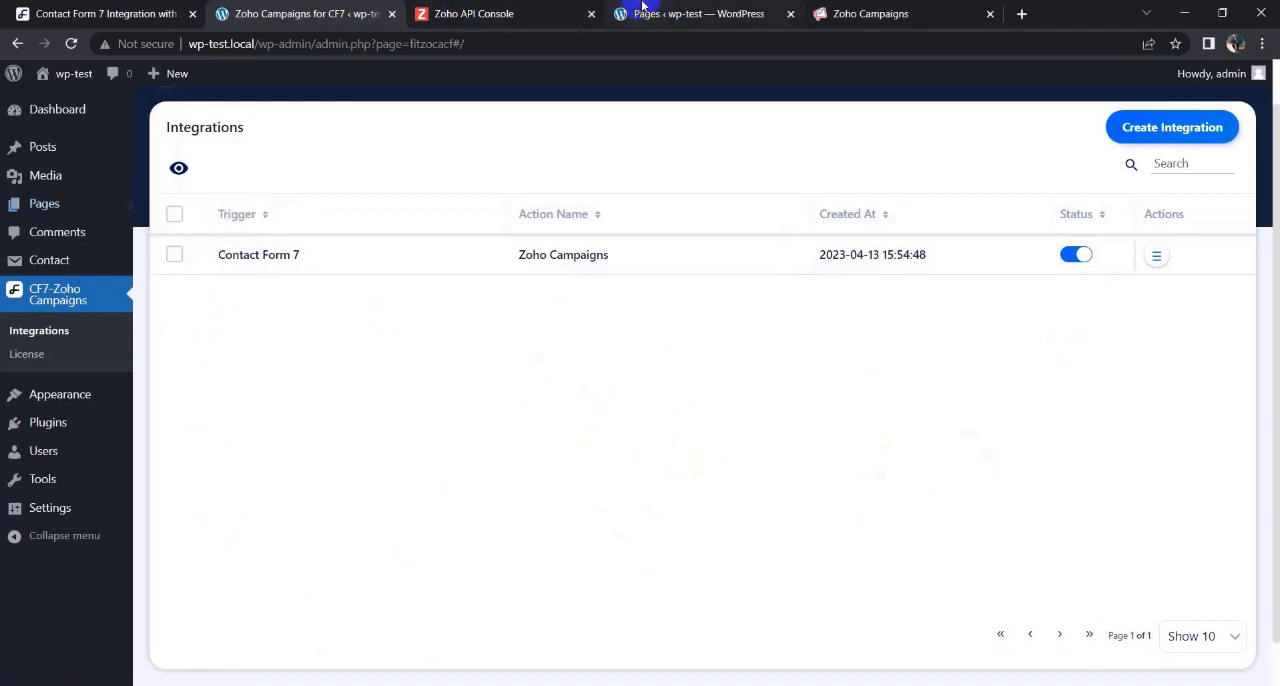
{"action": "left_click", "coordinate": [640, 10]}
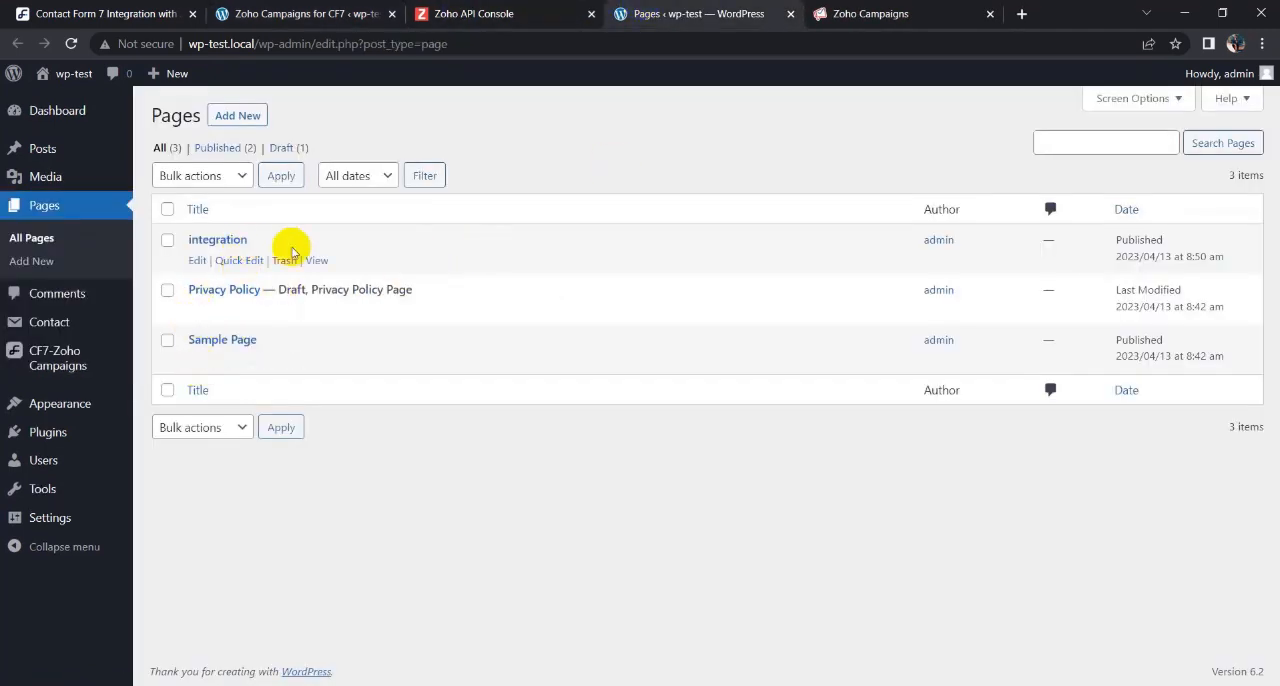
{"action": "left_click", "coordinate": [316, 260]}
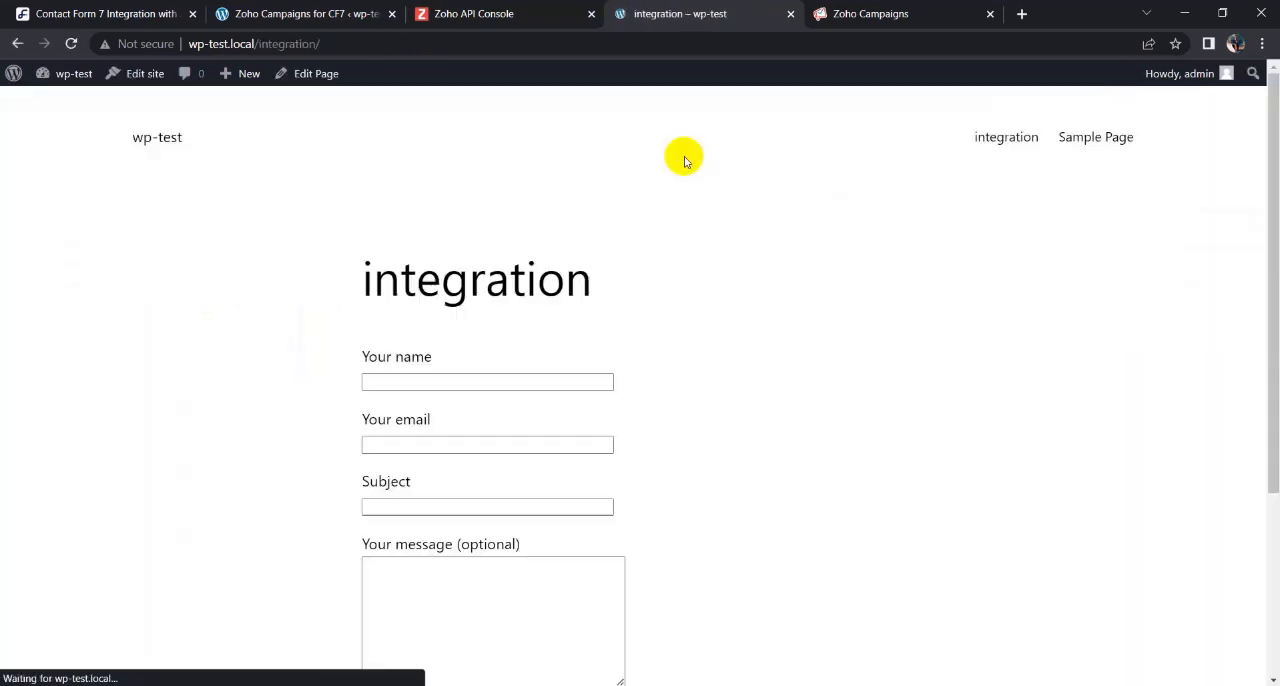
- Fill in the form with a contact's name and e-mail, the subject astra and the message hello, and submit it
{"action": "left_click", "coordinate": [406, 380]}
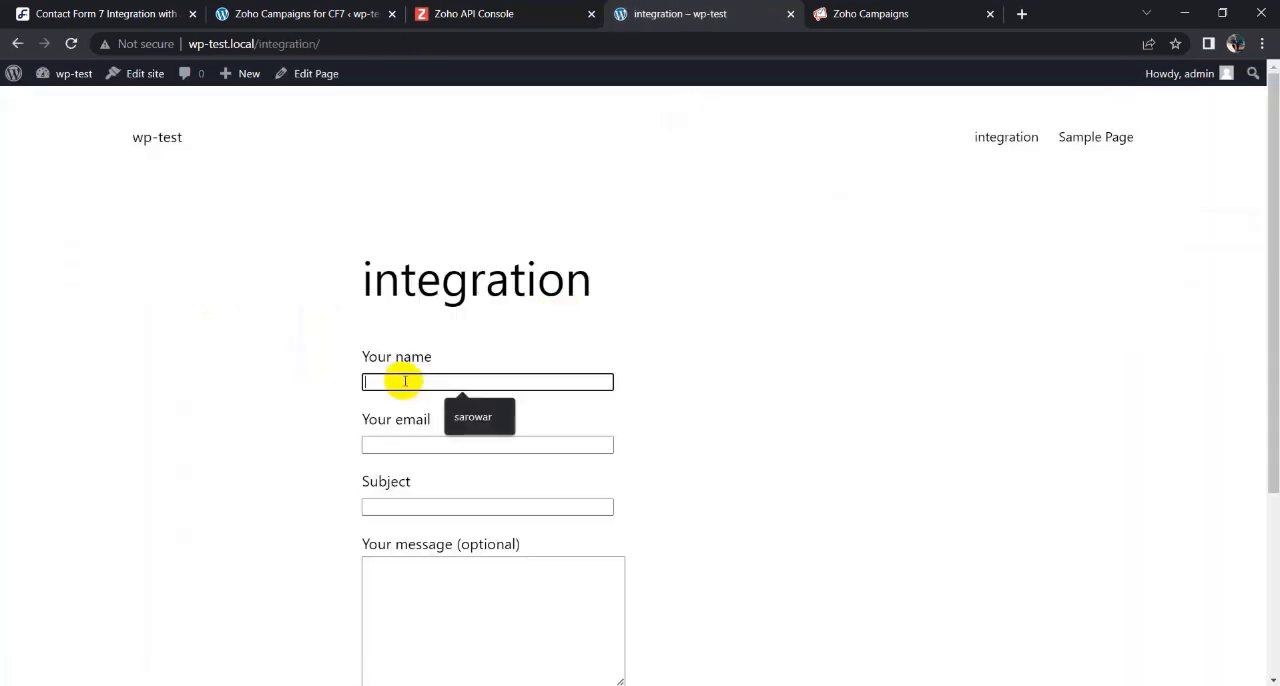
{"action": "left_click", "coordinate": [471, 414]}
{"action": "left_click", "coordinate": [439, 444]}
{"action": "left_click", "coordinate": [491, 479]}
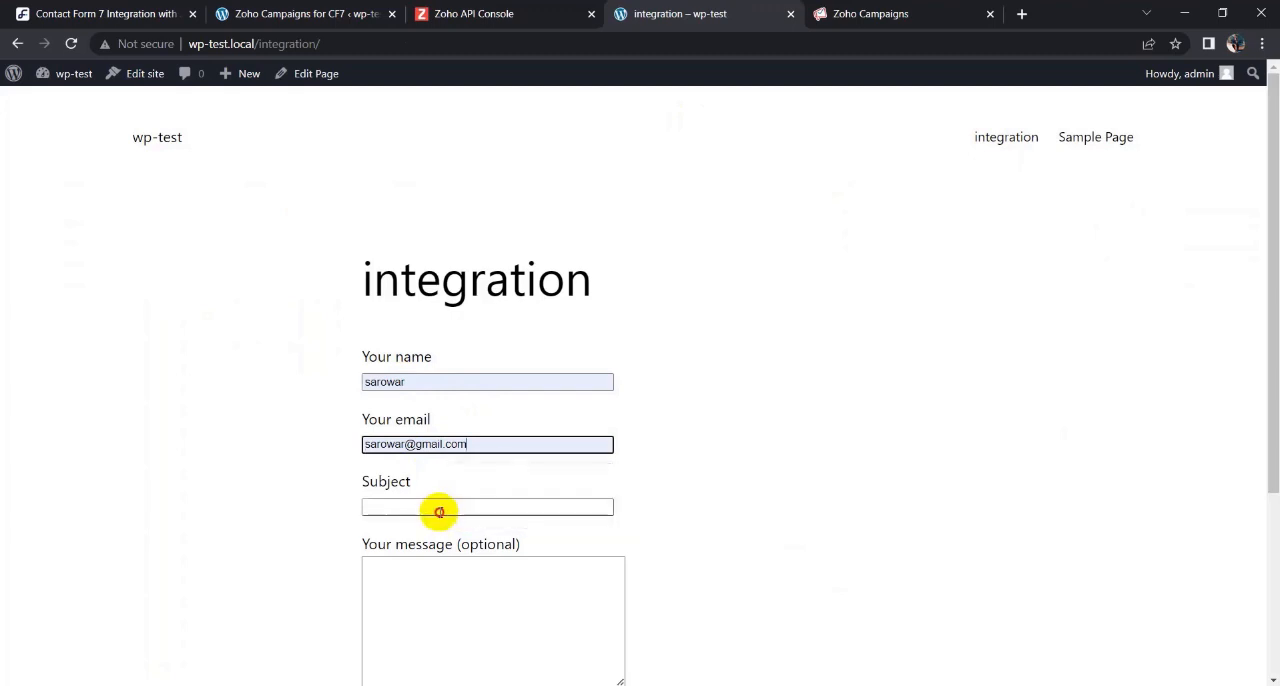
{"action": "left_click", "coordinate": [515, 507]}
{"action": "left_click", "coordinate": [470, 545]}
{"action": "left_click", "coordinate": [401, 603]}
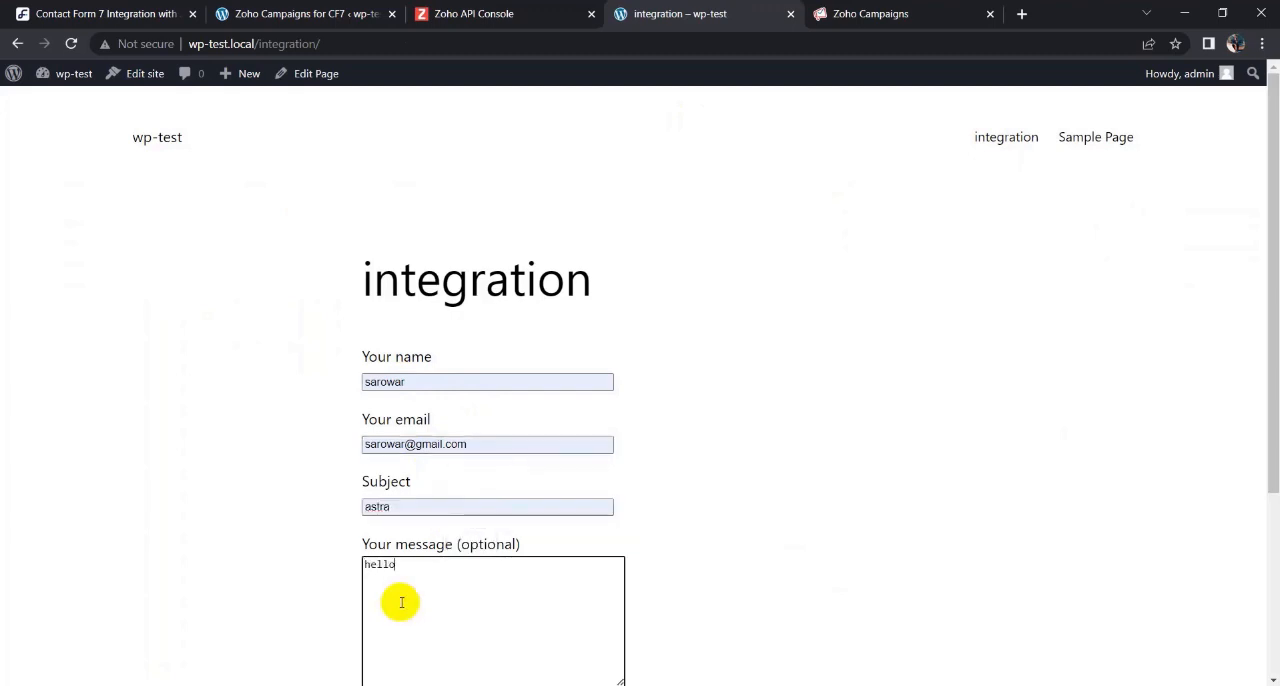
{"action": "scroll", "coordinate": [401, 603], "scroll_direction": "down", "scroll_amount": 2}
{"action": "left_click", "coordinate": [385, 557]}
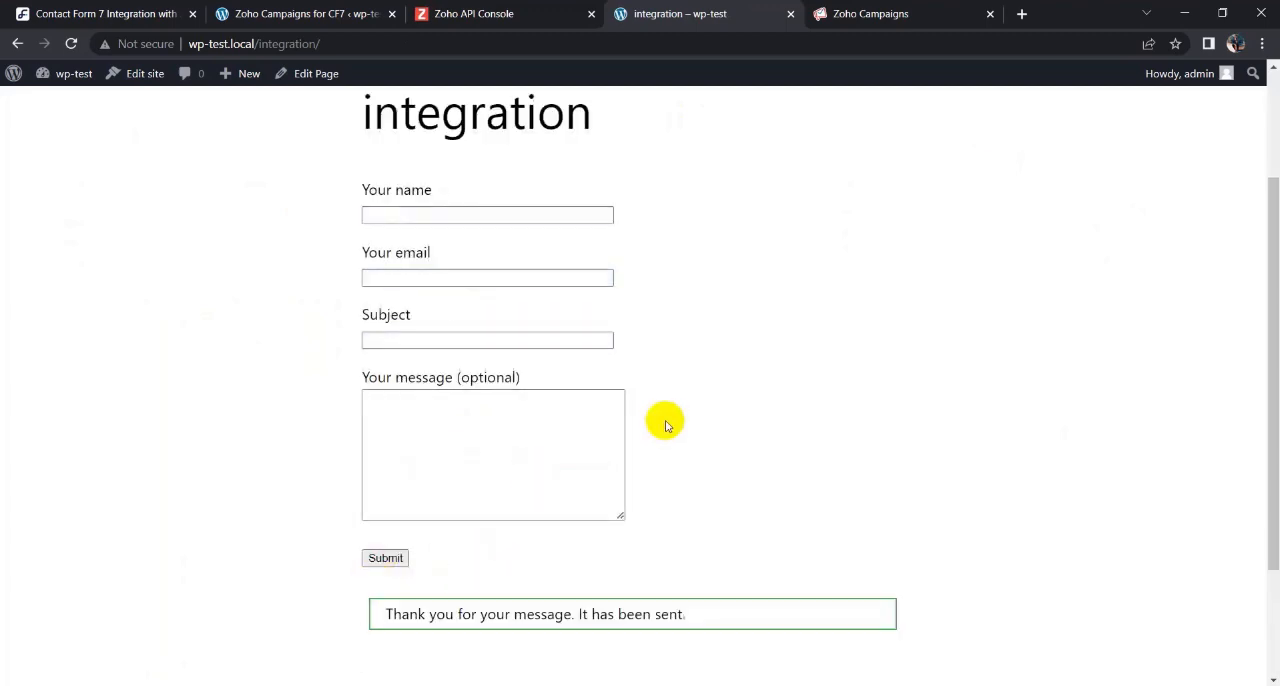
- Return to the integrations list and open the timeline of the Zoho Campaigns integration to check the submission's log
{"action": "left_click", "coordinate": [310, 13]}
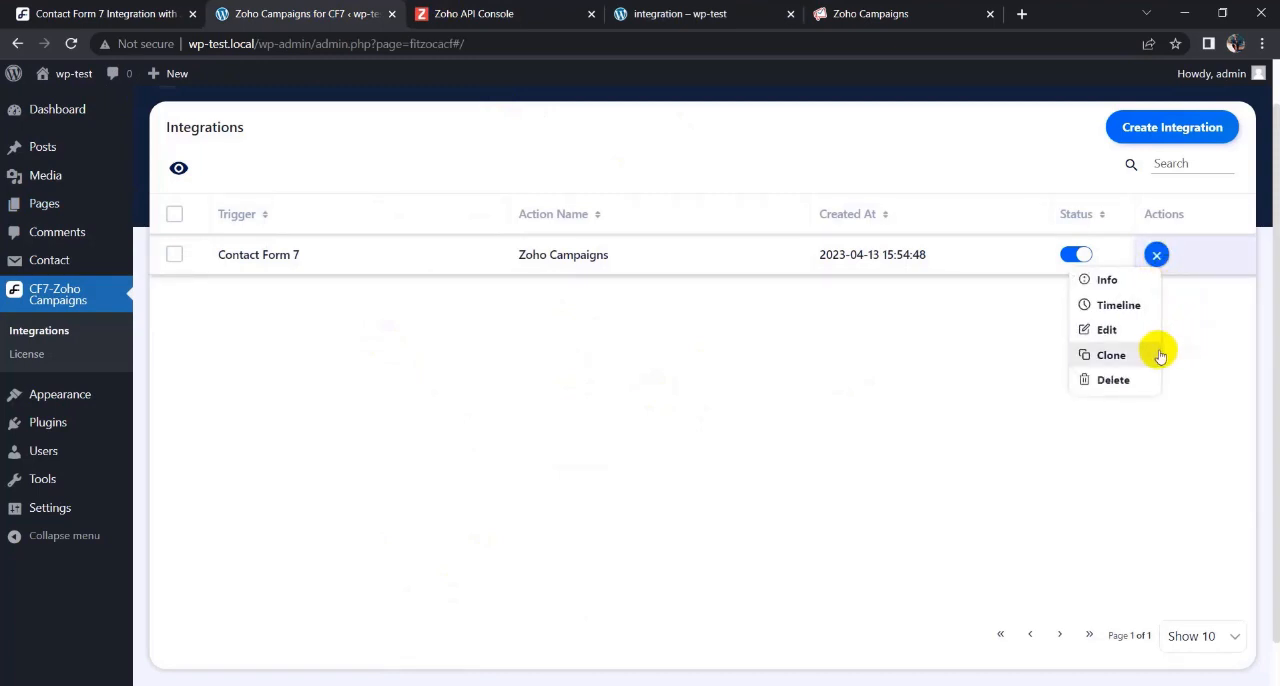
{"action": "left_click", "coordinate": [1119, 307]}
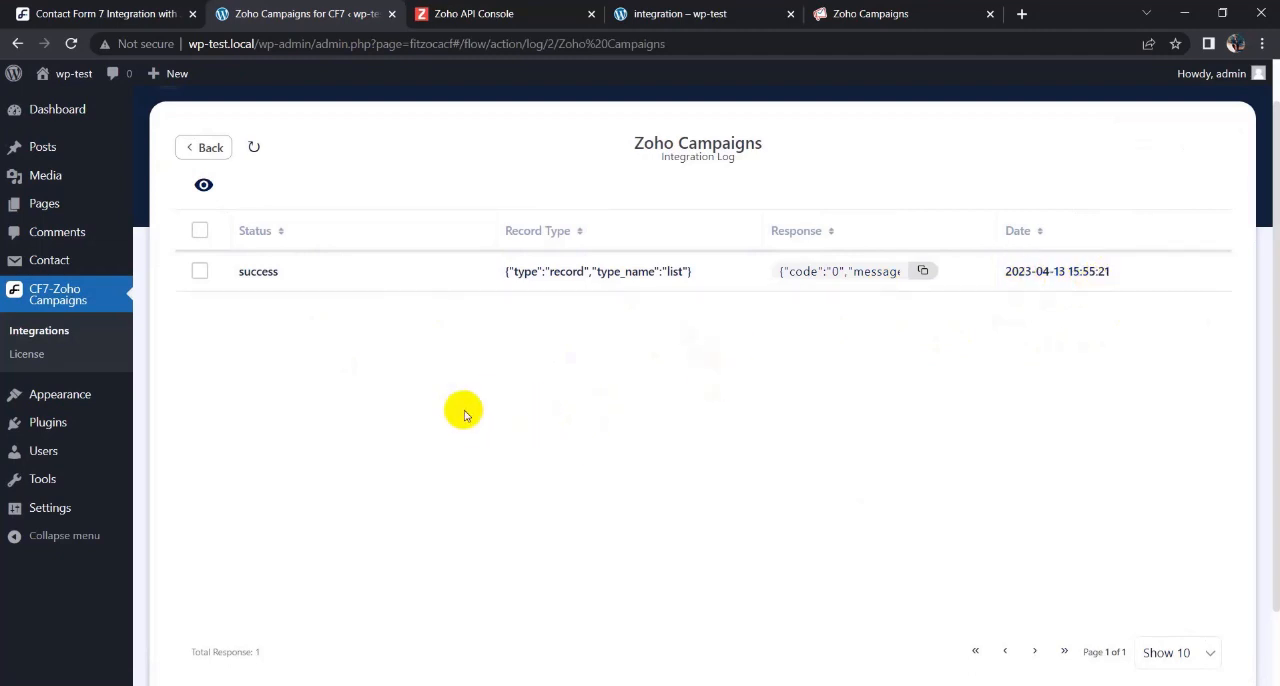
- Close the Zoho API Console tab and reload the All Contacts page in Zoho Campaigns to check for the submitted contact
{"action": "left_click", "coordinate": [466, 14]}
{"action": "key", "text": "ctrl+w"}
{"action": "left_click", "coordinate": [71, 43]}
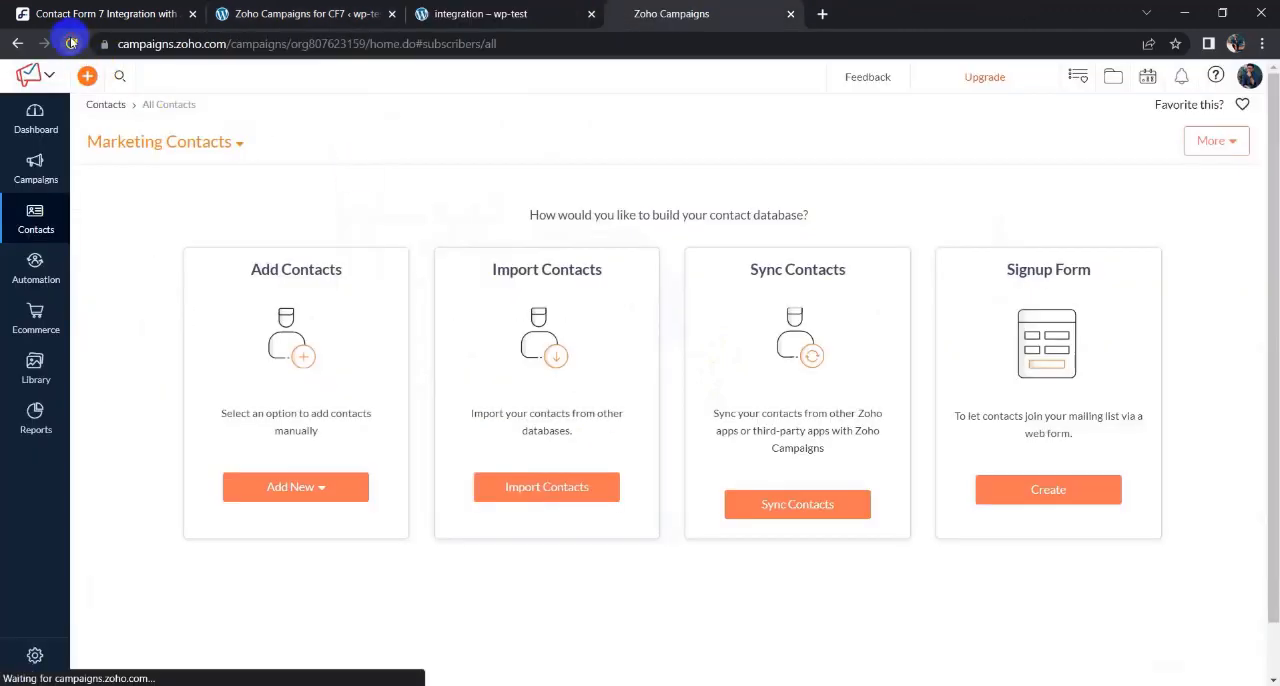